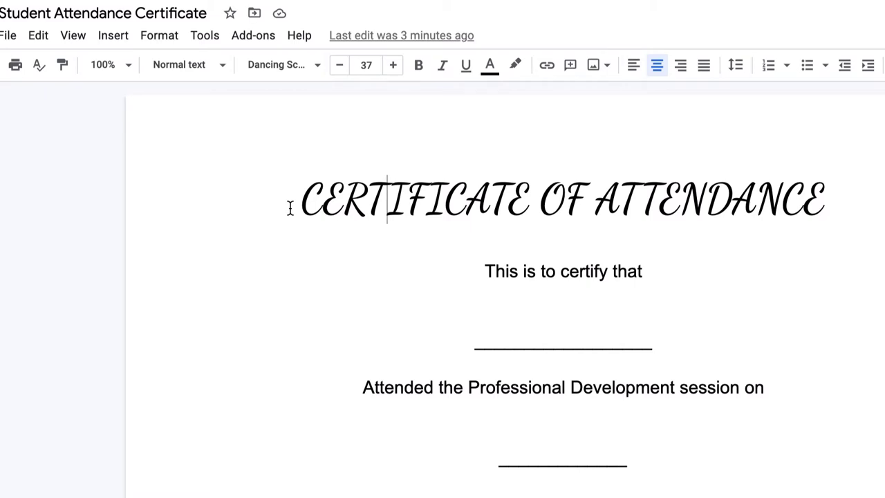
# - Bring up the Student Attendance roster sheet and open its Add-ons menu
pyautogui.scroll(-1, 289, 208)
pyautogui.hotkey('ctrl', 'Tab')
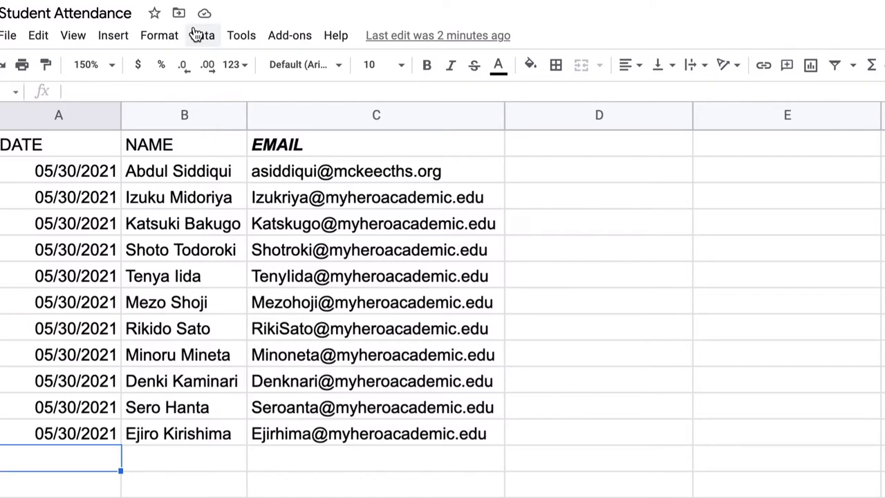
pyautogui.hotkey('ctrl', 'shift', 'Tab')
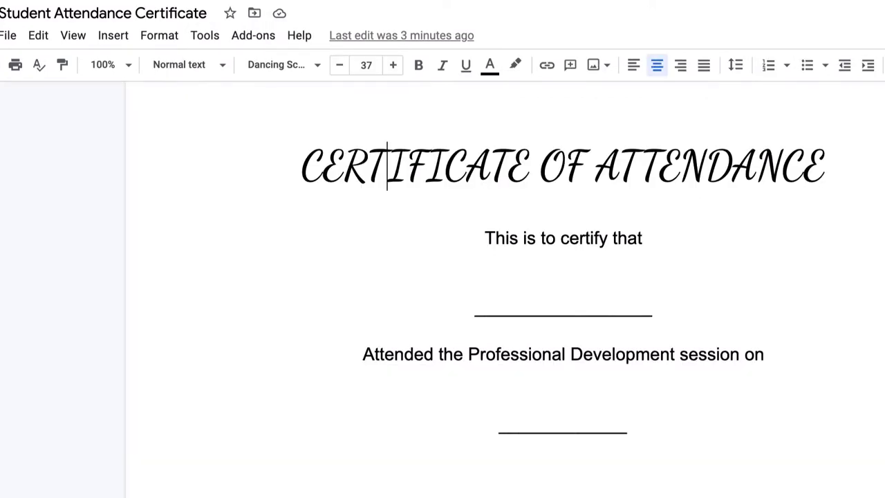
pyautogui.hotkey('ctrl', 'Tab')
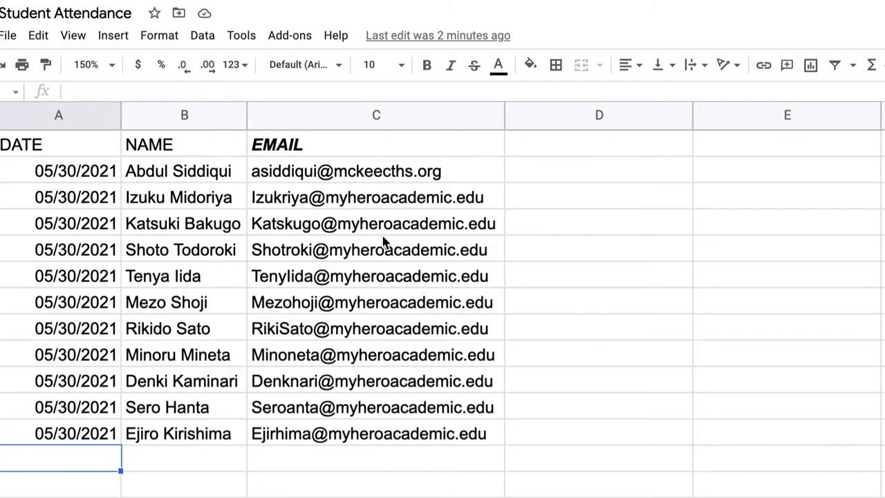
pyautogui.click(304, 41)
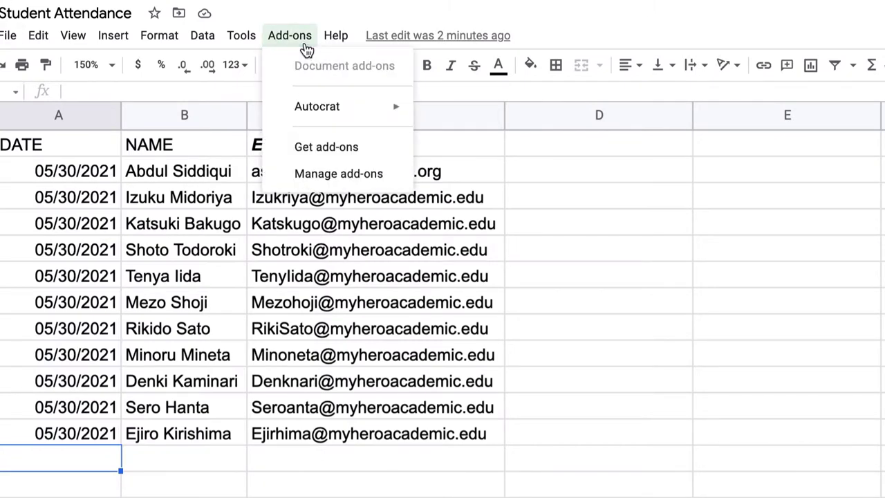
# - Search the Workspace Marketplace for 'autocrat' and open the Autocrat add-on's page
pyautogui.click(309, 150)
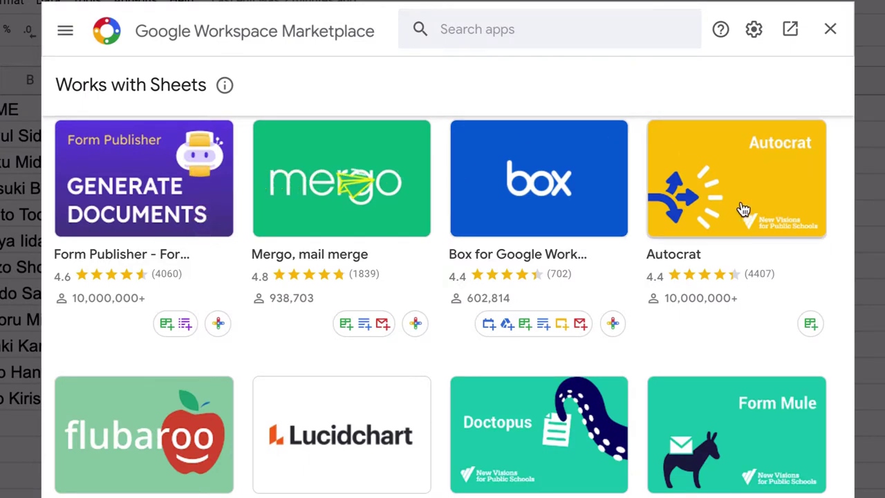
pyautogui.click(509, 34)
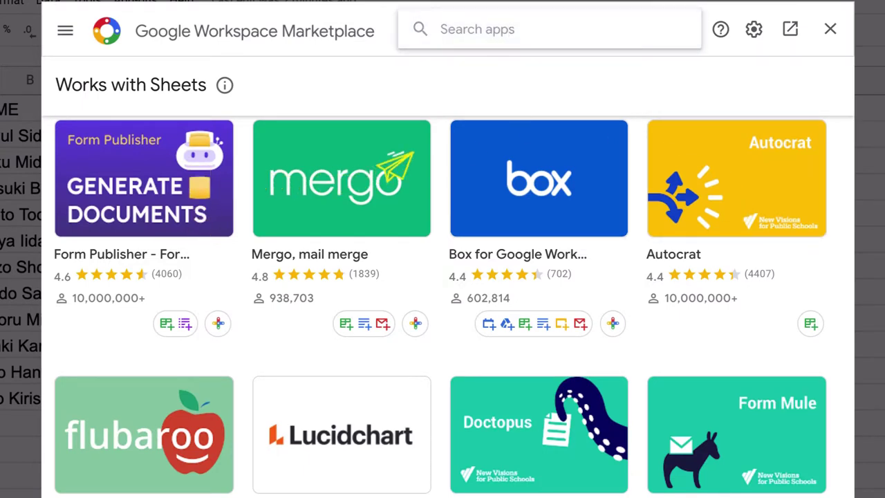
pyautogui.write('autoc')
pyautogui.write('rat')
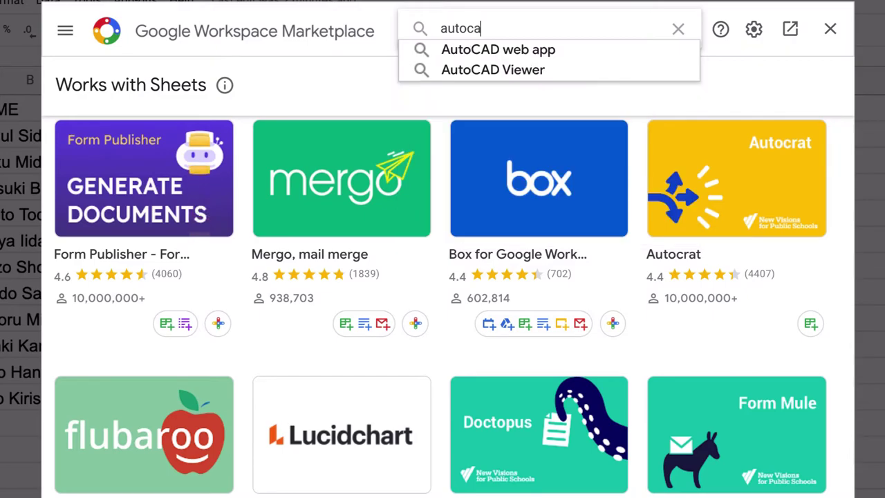
pyautogui.press('Return')
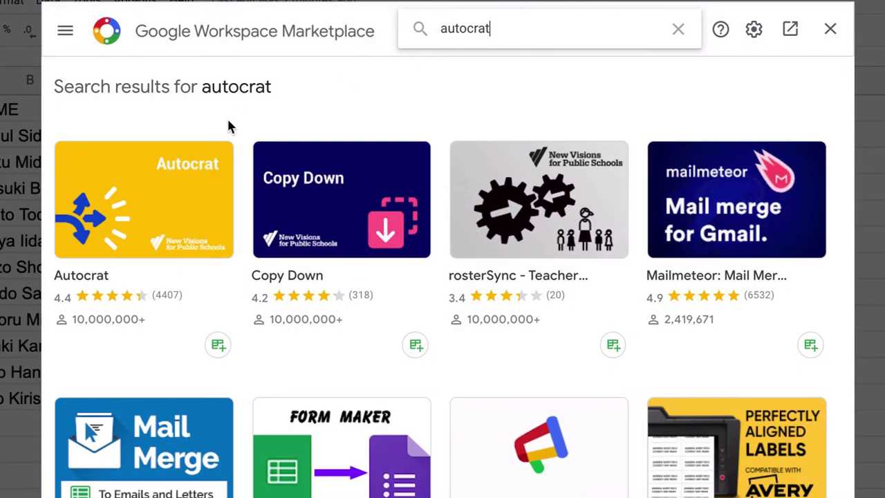
pyautogui.click(192, 182)
# - Install Autocrat, authorize it for your Google account, and close the Marketplace
pyautogui.click(477, 218)
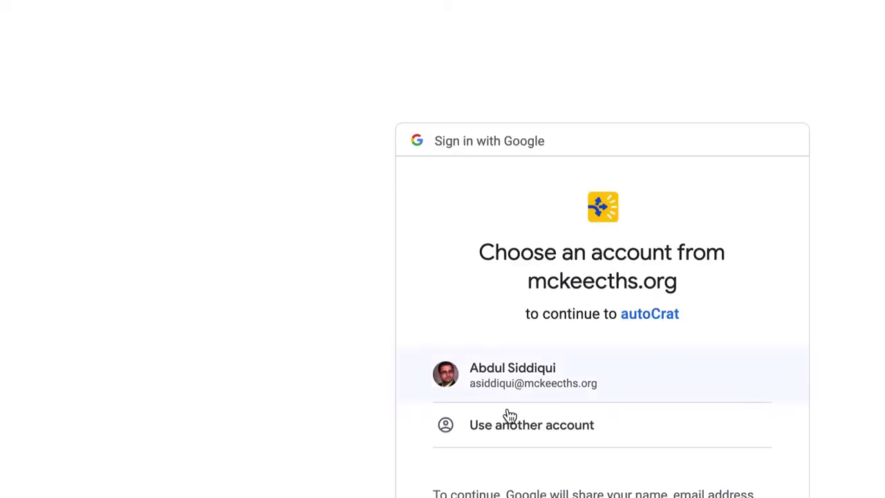
pyautogui.click(543, 394)
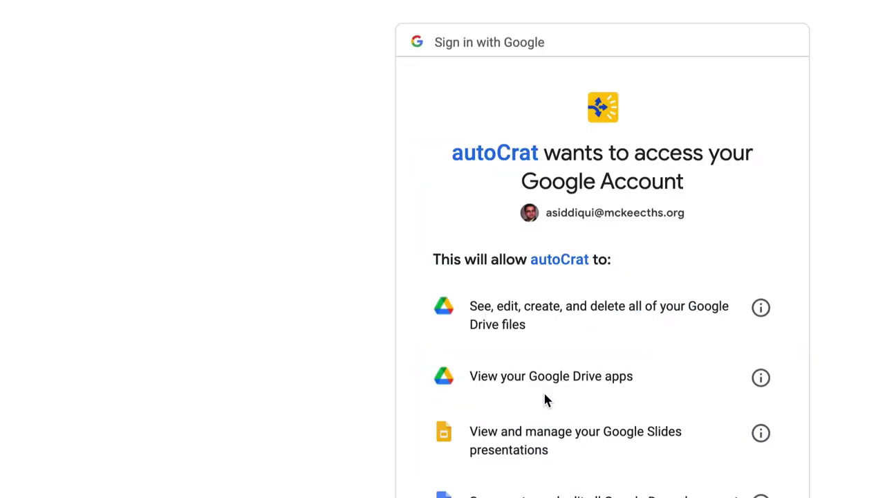
pyautogui.scroll(-8, 602, 277)
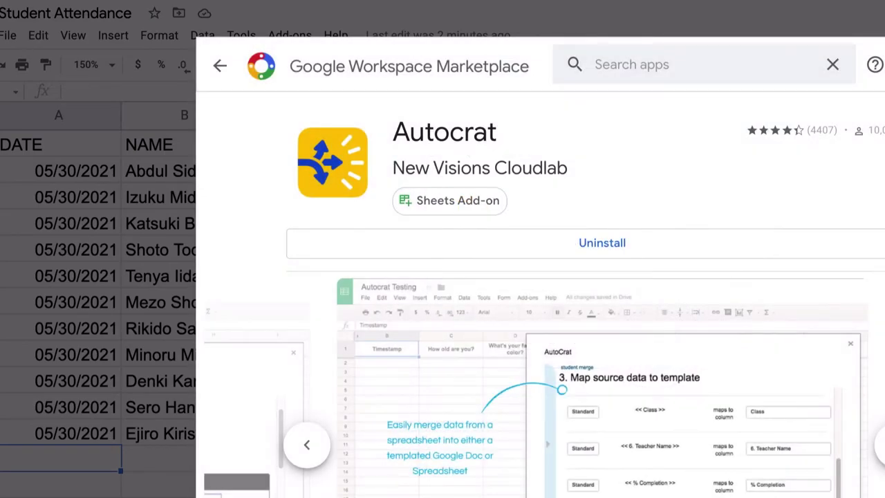
pyautogui.press('Escape')
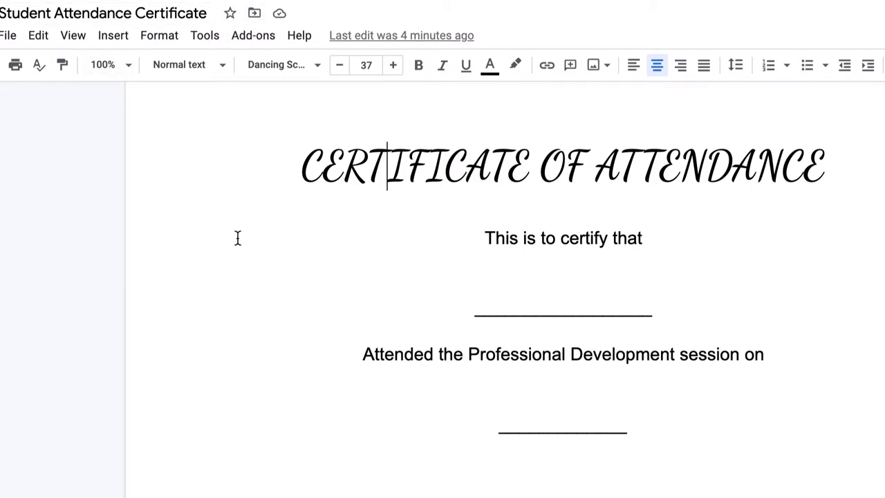
# - Put the <<NAME>> merge tag on the certificate's blank name line, matching the roster's NAME header
pyautogui.click(531, 291)
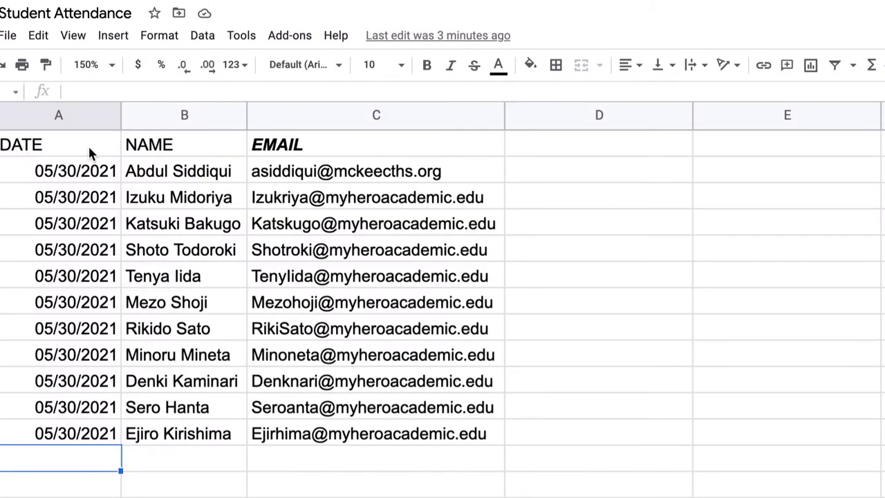
pyautogui.click(38, 147)
pyautogui.click(141, 147)
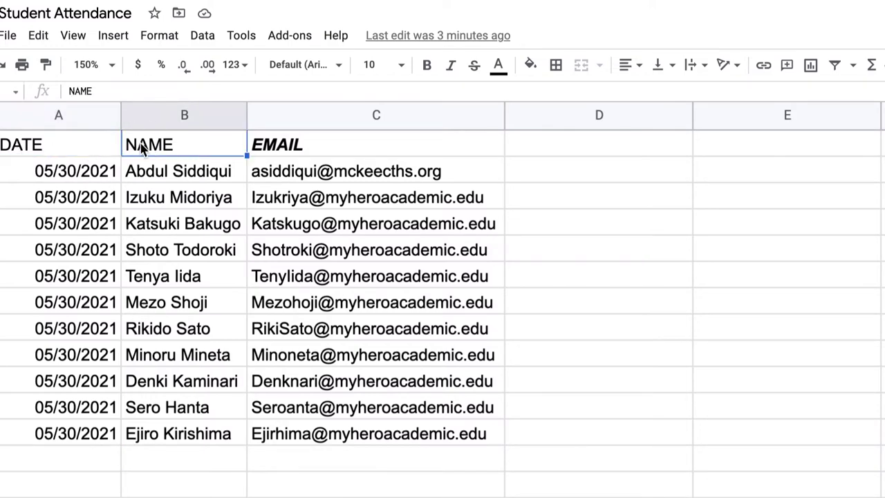
pyautogui.hotkey('ctrl', 'Tab')
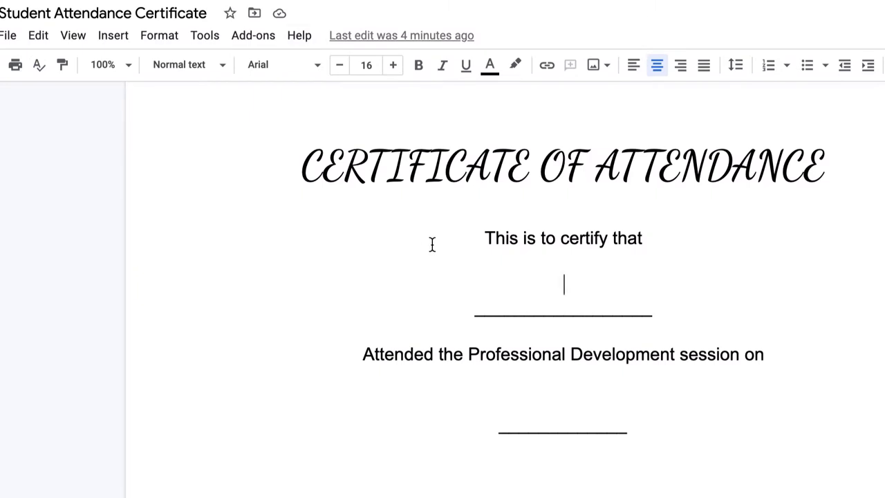
pyautogui.write('<<')
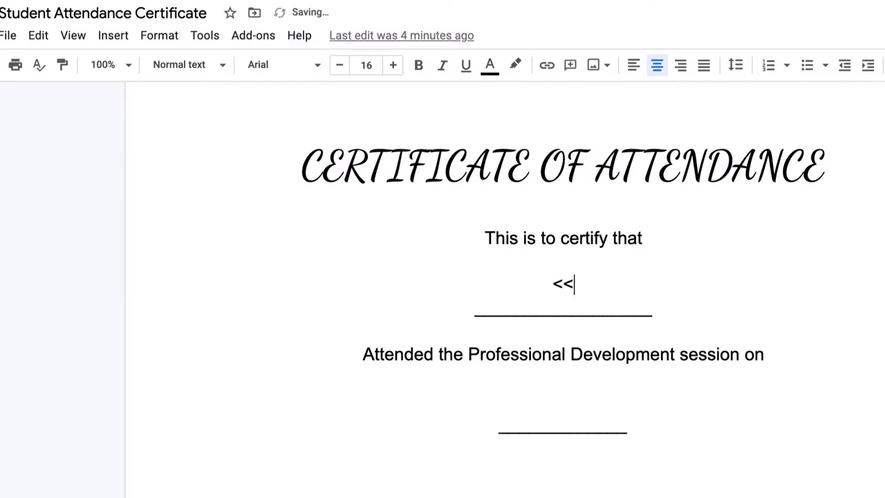
pyautogui.write('NAM')
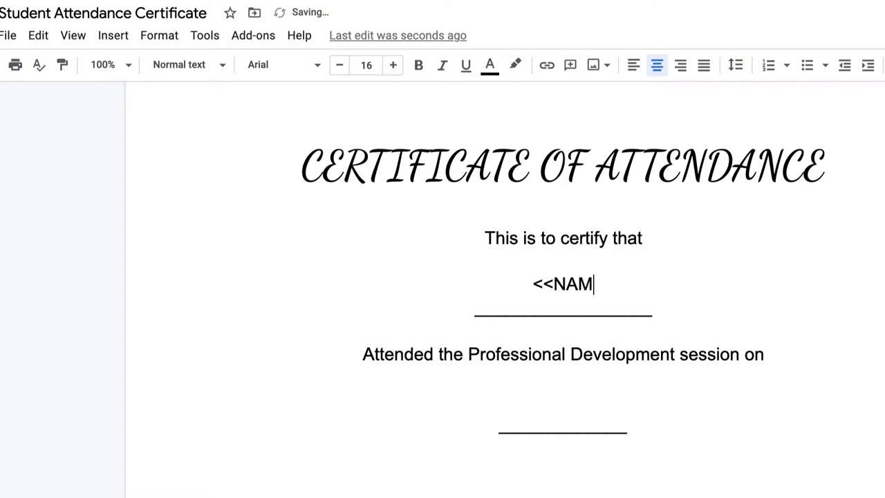
pyautogui.write('E>>')
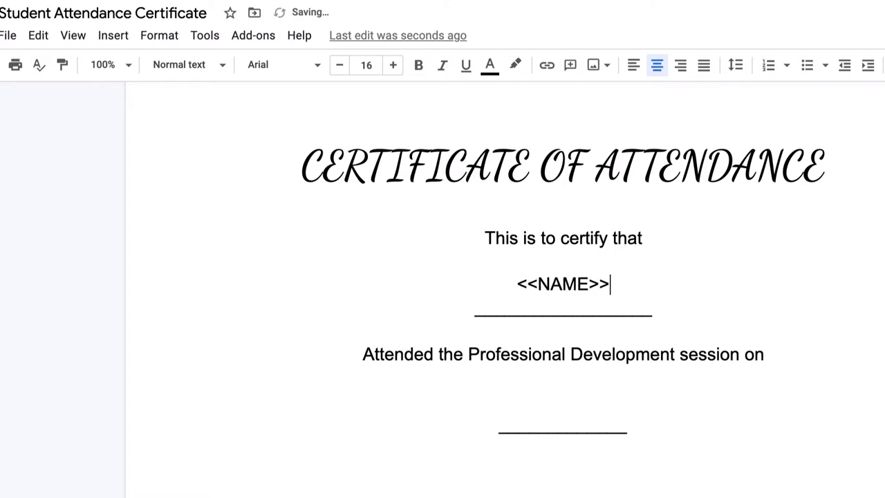
# - Put the <<DATE>> merge tag on the blank date line, checked against the roster headers
pyautogui.hotkey('ctrl', 'Tab')
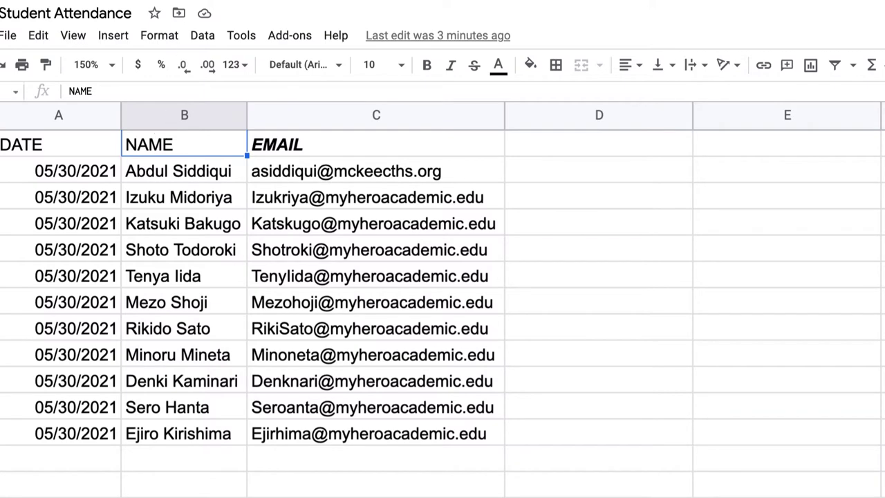
pyautogui.hotkey('ctrl', 'shift', 'Tab')
pyautogui.click(551, 397)
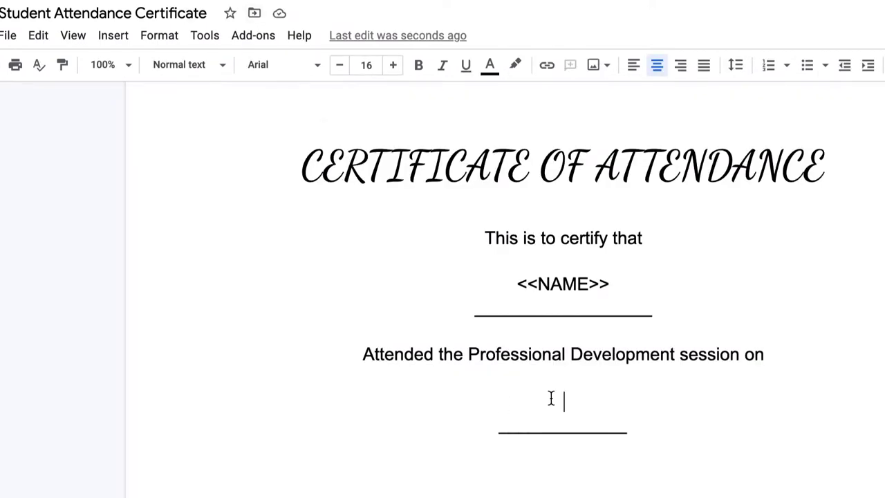
pyautogui.write('<<DATE')
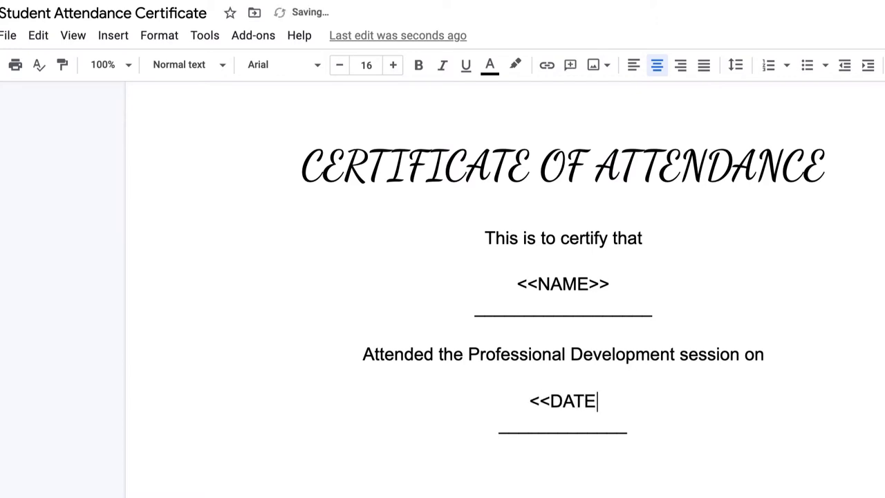
pyautogui.write('>>TE>>')
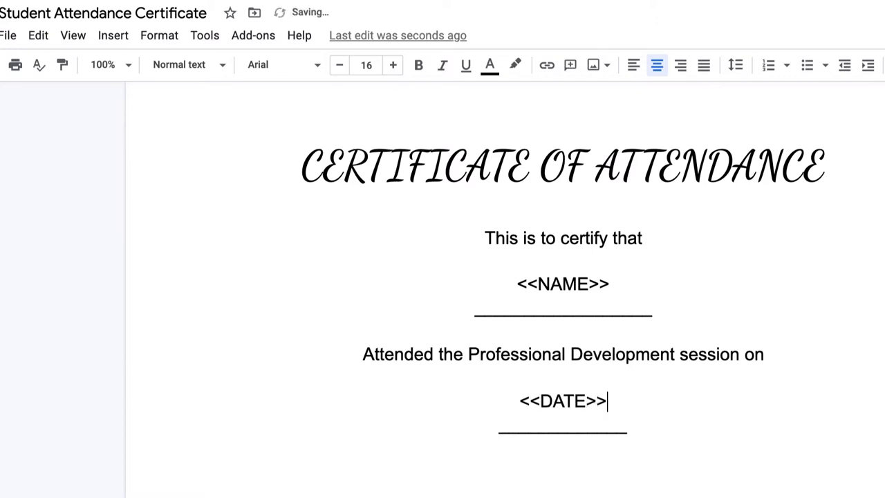
pyautogui.hotkey('ctrl', 'Tab')
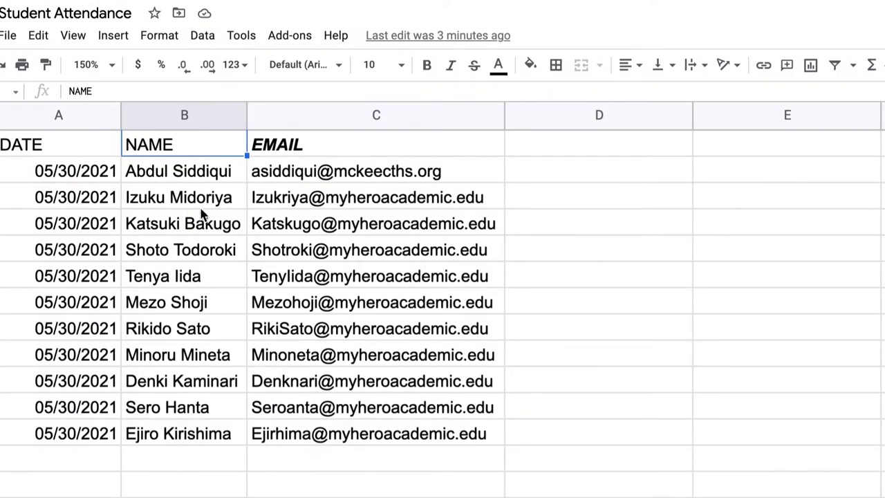
pyautogui.hotkey('ctrl', 'shift', 'Tab')
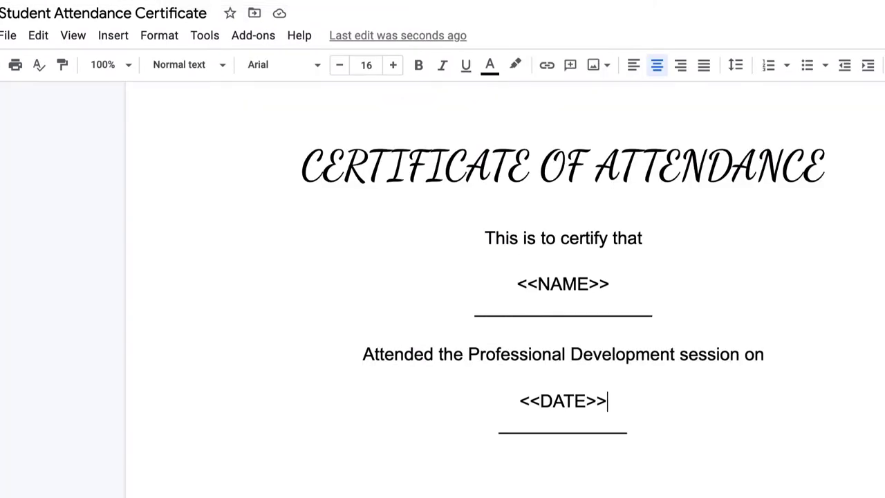
pyautogui.hotkey('ctrl', 'Tab')
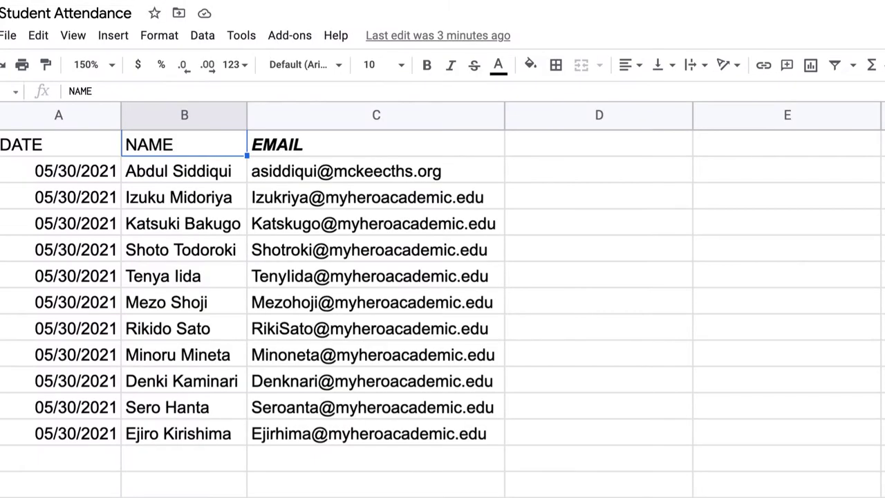
pyautogui.hotkey('ctrl', 'shift', 'Tab')
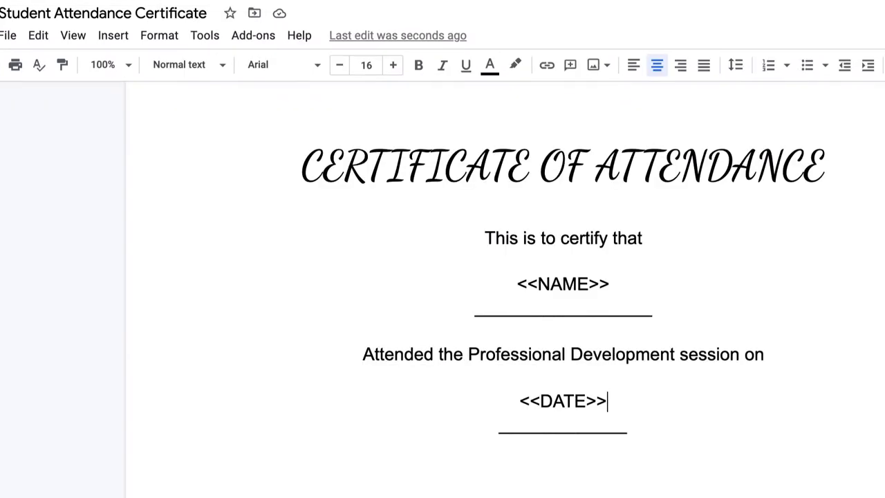
pyautogui.hotkey('ctrl', 'shift', 'Tab')
# - Make a new My Drive folder named 'Student Attendance Certificates' and open it
pyautogui.click(14, 112)
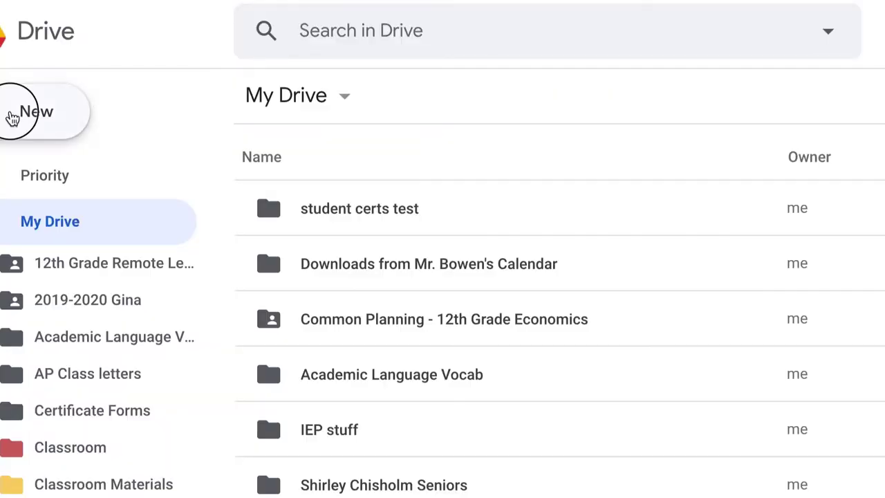
pyautogui.click(74, 120)
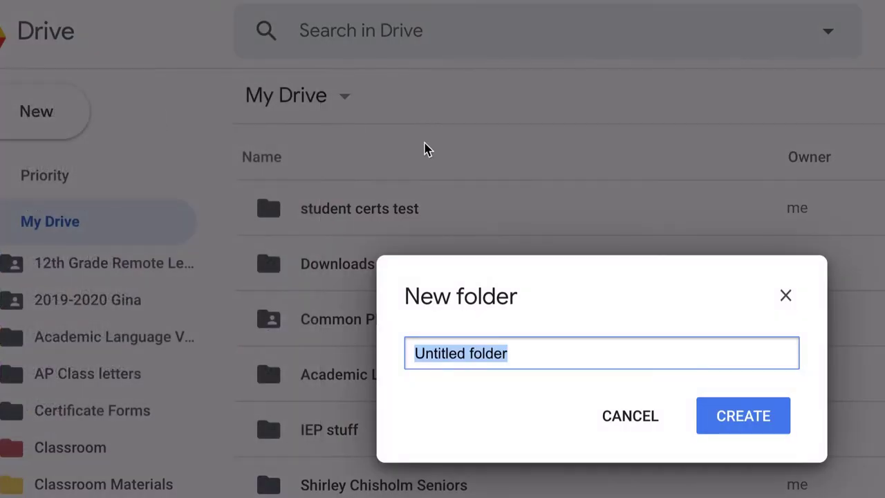
pyautogui.write('Student')
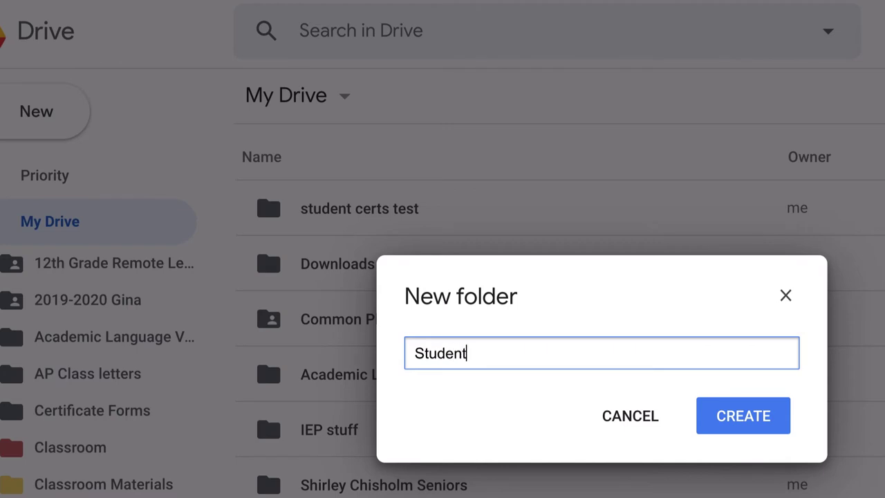
pyautogui.write(' Attendan')
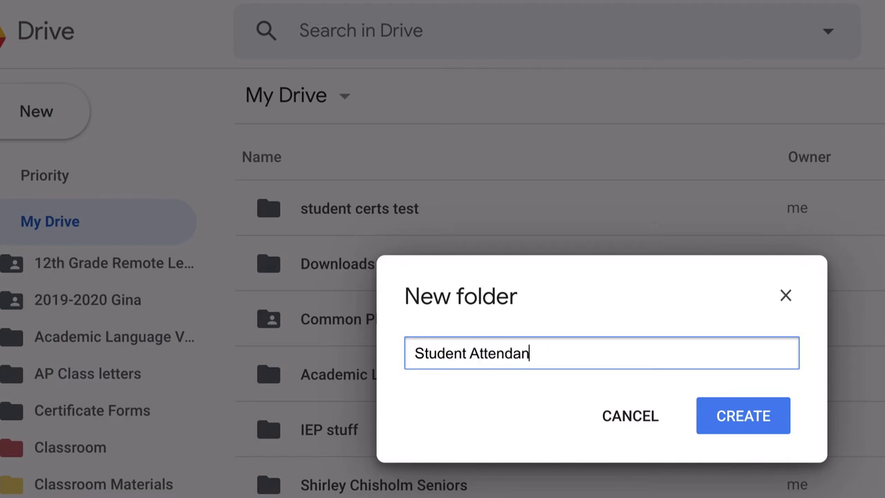
pyautogui.write('ce Certificates')
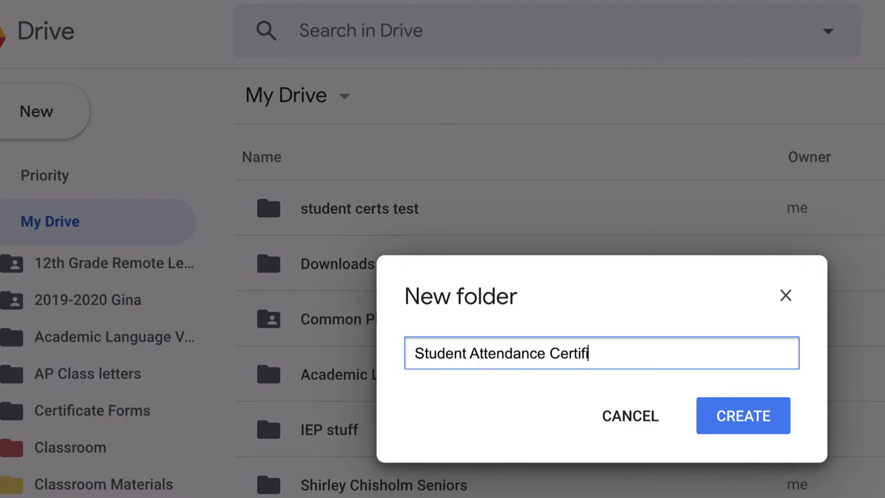
pyautogui.click(779, 426)
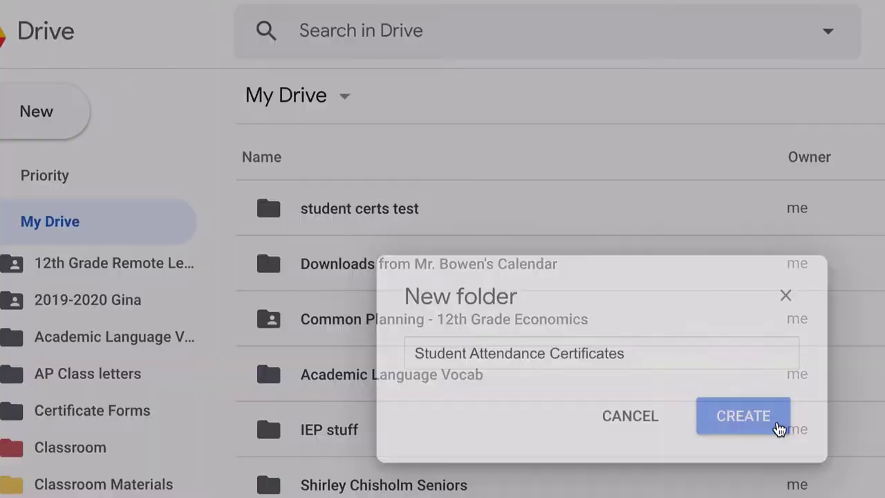
pyautogui.click(470, 211)
pyautogui.doubleClick(470, 211)
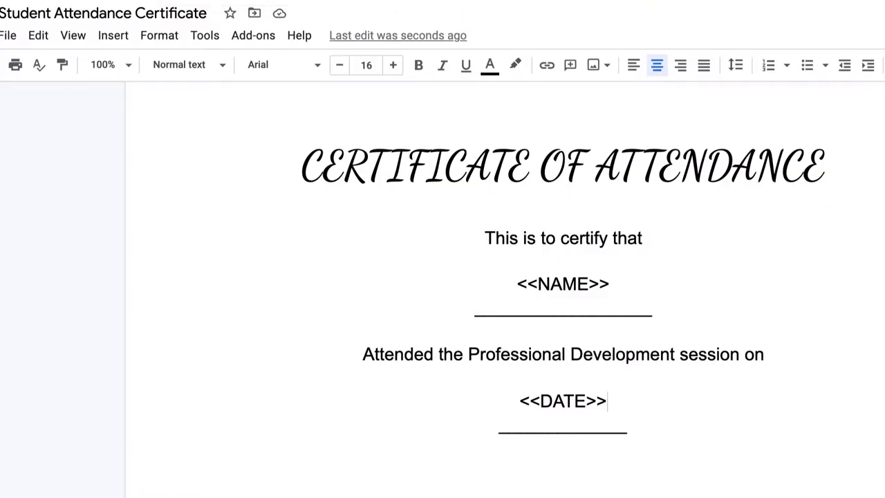
# - Relocate the Student Attendance Certificate doc from student certs test into Student Attendance Certificates
pyautogui.click(254, 16)
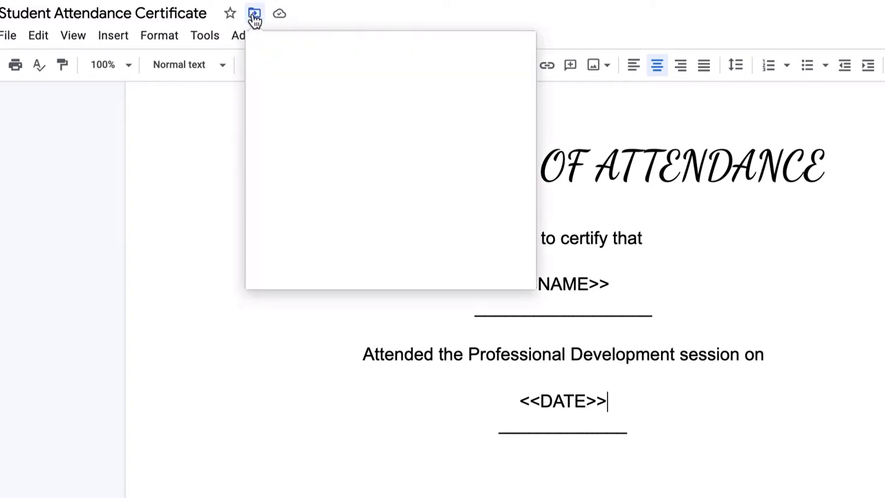
pyautogui.click(264, 50)
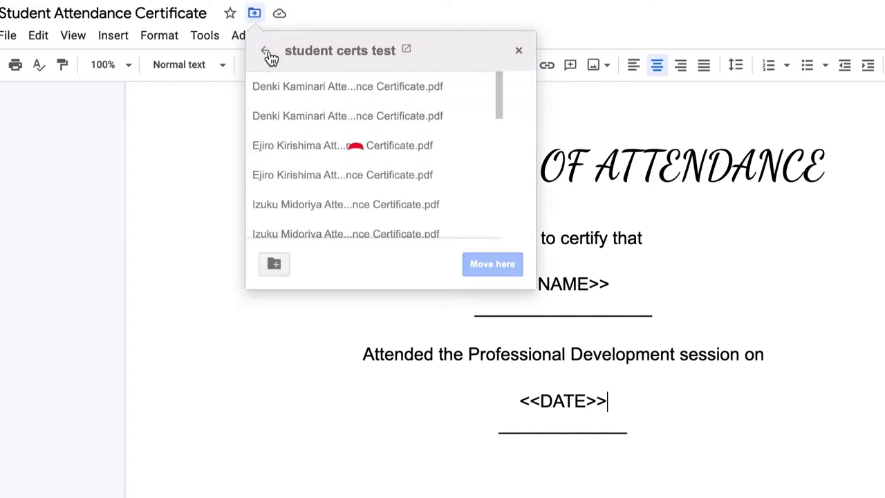
pyautogui.scroll(-5, 475, 148)
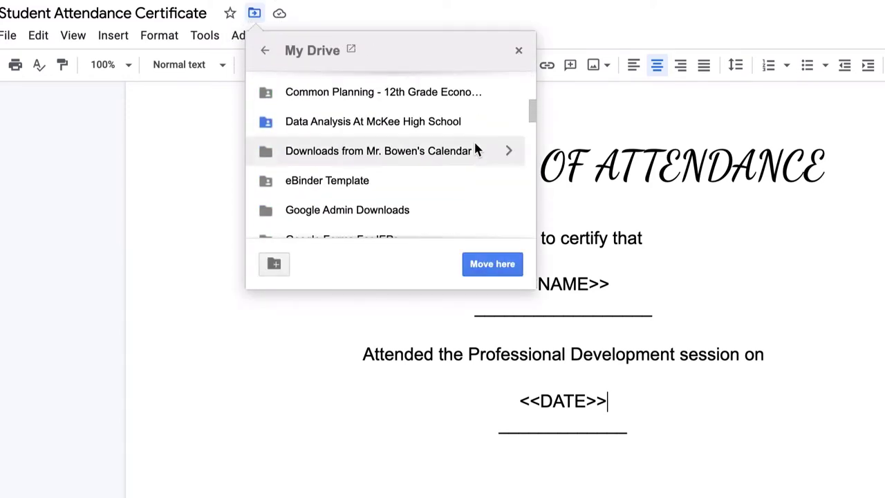
pyautogui.scroll(-10, 475, 149)
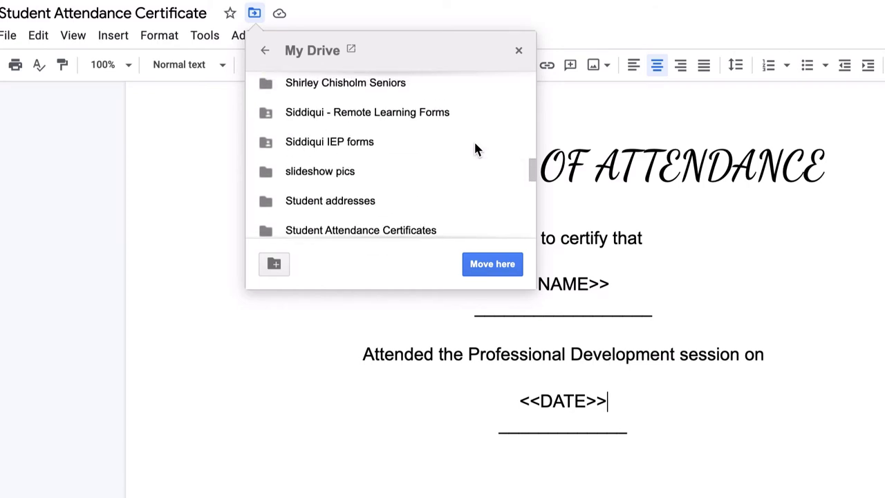
pyautogui.scroll(-2, 474, 147)
pyautogui.click(511, 122)
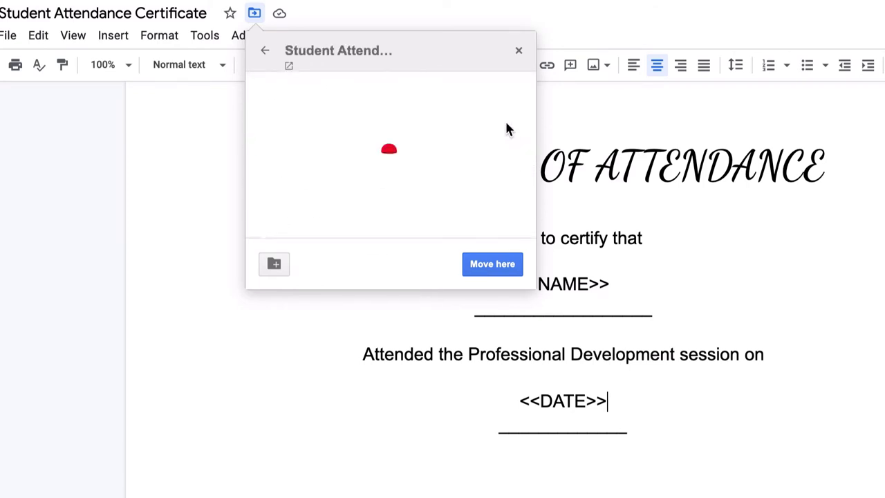
pyautogui.click(502, 265)
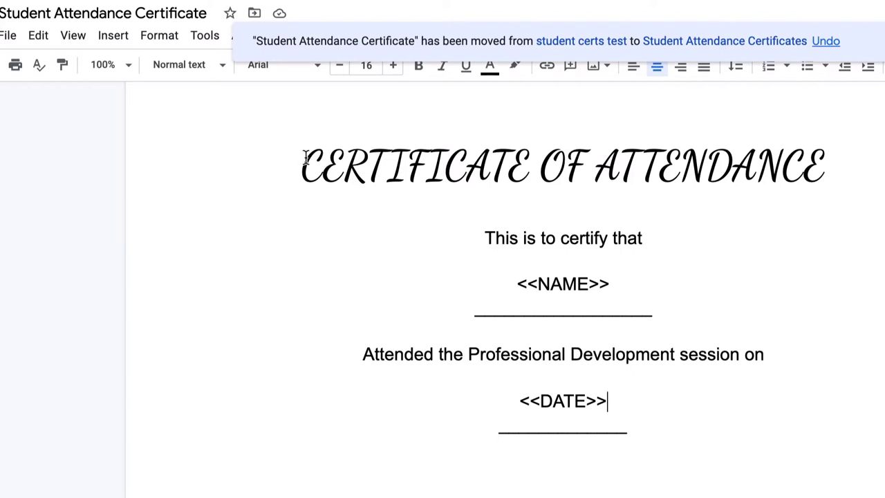
pyautogui.hotkey('ctrl', 'Tab')
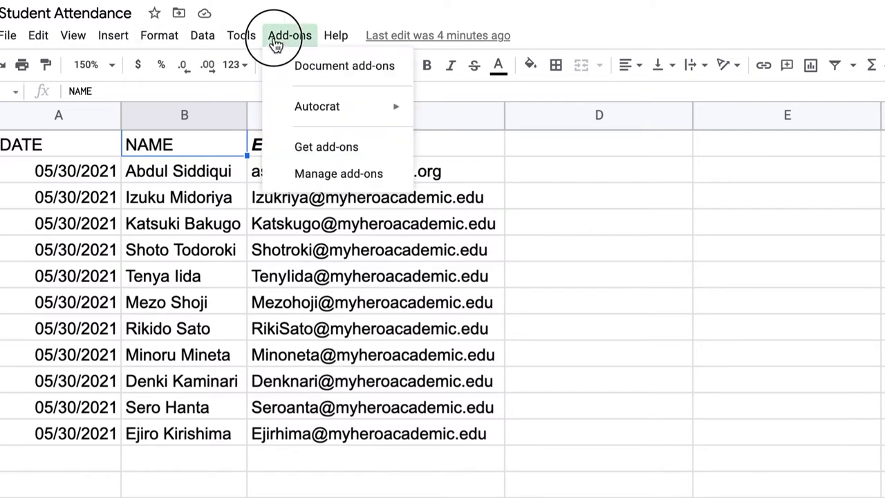
# - Open AutoCrat from the Add-ons menu to show its empty Existing Jobs list
pyautogui.moveTo(293, 107)
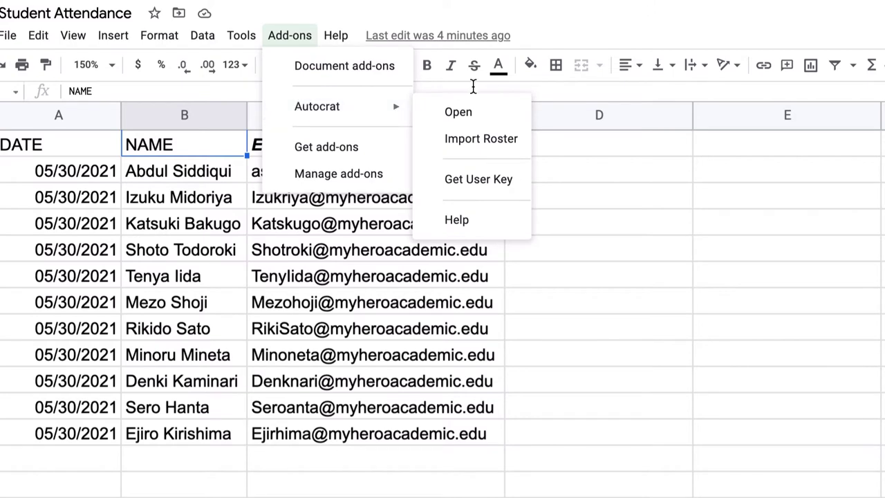
pyautogui.click(345, 105)
pyautogui.click(446, 115)
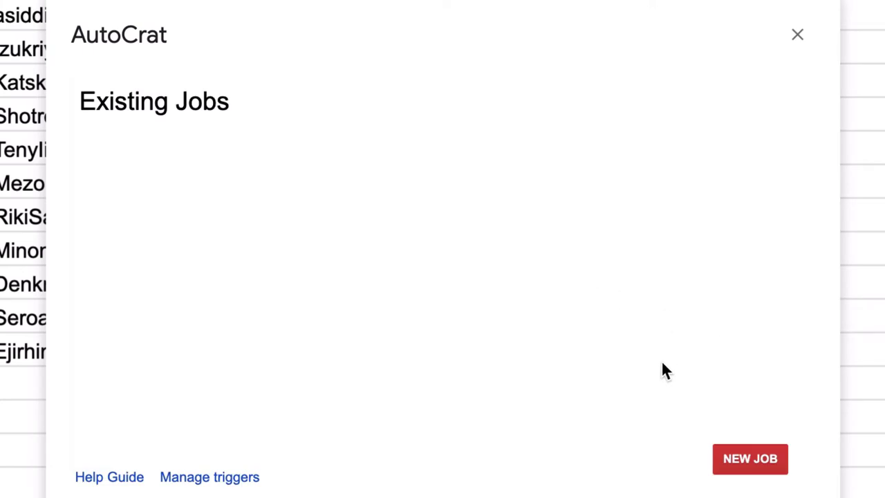
# - Create AutoCrat job 'Student Attendance Certificates' with the Student Attendance Certificate doc from Drive as template
pyautogui.click(757, 467)
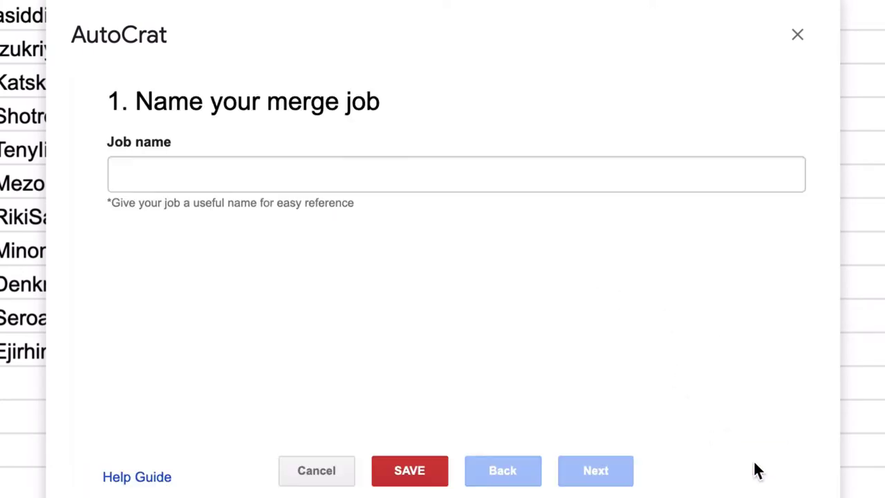
pyautogui.click(233, 178)
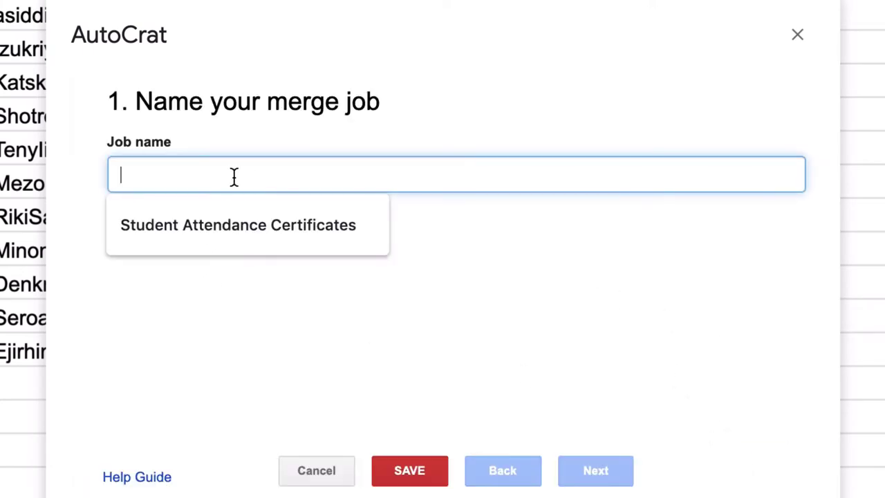
pyautogui.click(233, 236)
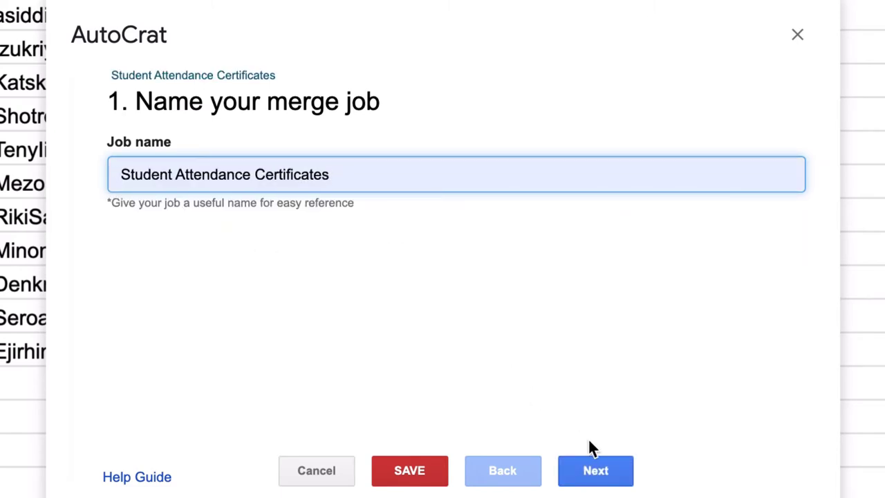
pyautogui.click(599, 471)
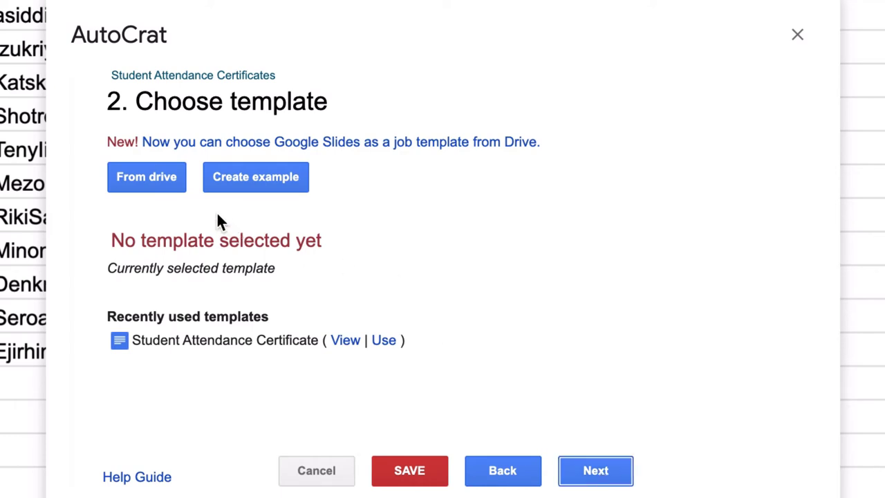
pyautogui.click(158, 186)
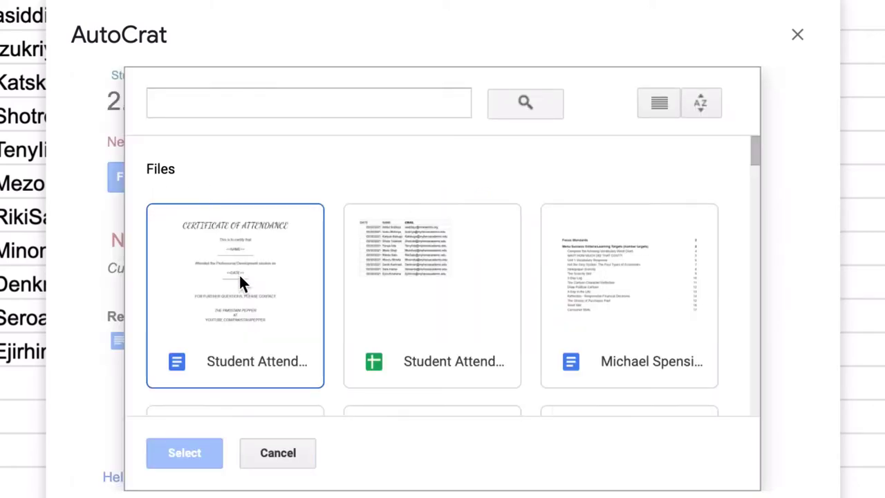
pyautogui.click(240, 282)
pyautogui.click(203, 453)
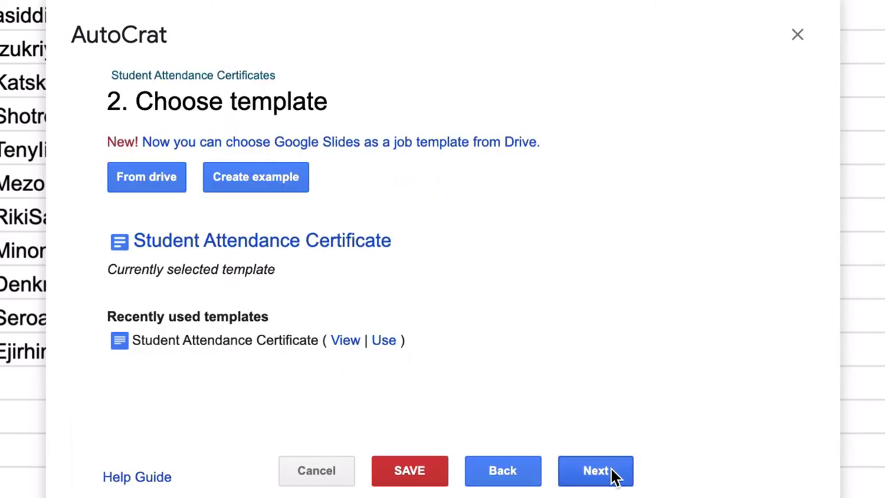
# - Use Sheet1 as the merge tab and map the NAME and DATE tags to the NAME and DATE columns
pyautogui.click(595, 471)
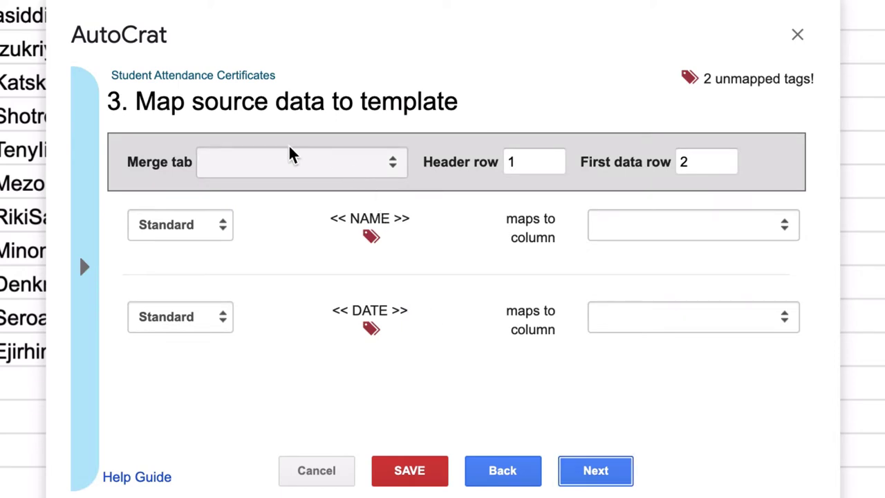
pyautogui.click(310, 159)
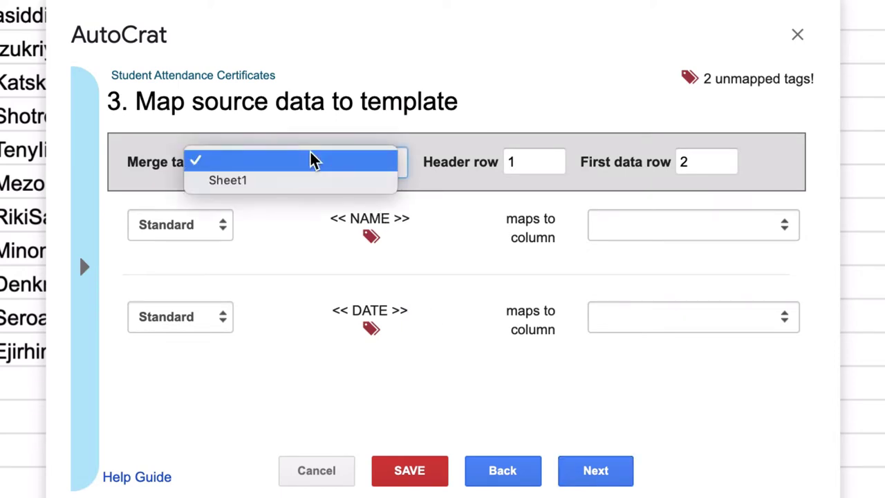
pyautogui.click(358, 134)
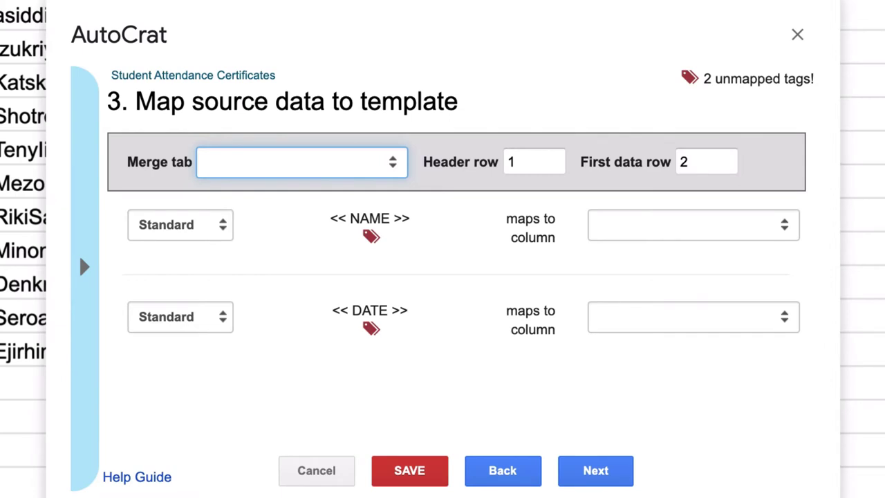
pyautogui.click(304, 163)
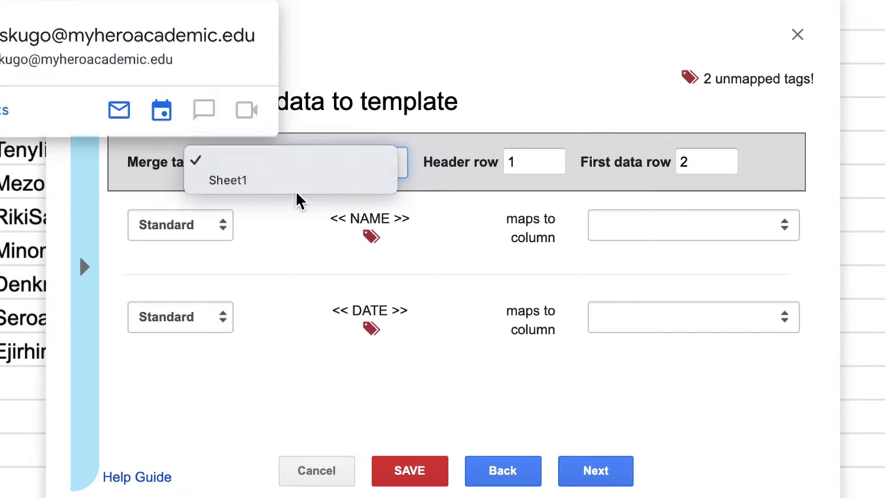
pyautogui.click(298, 180)
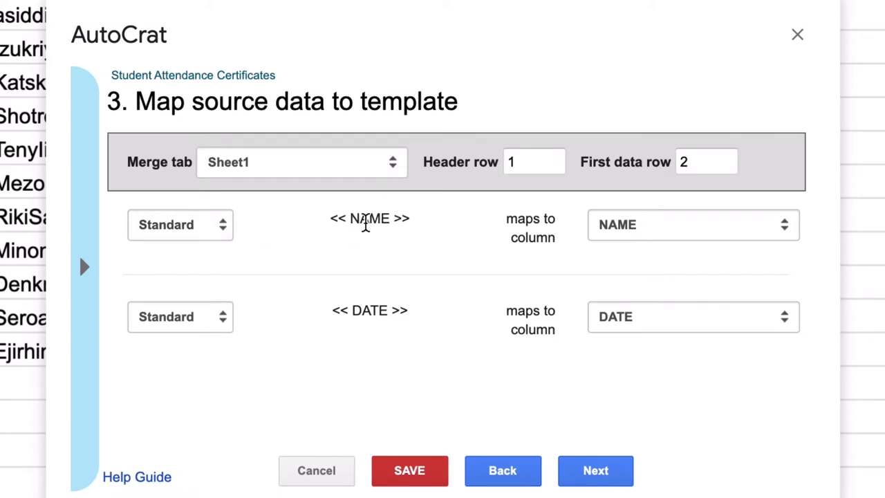
pyautogui.click(660, 233)
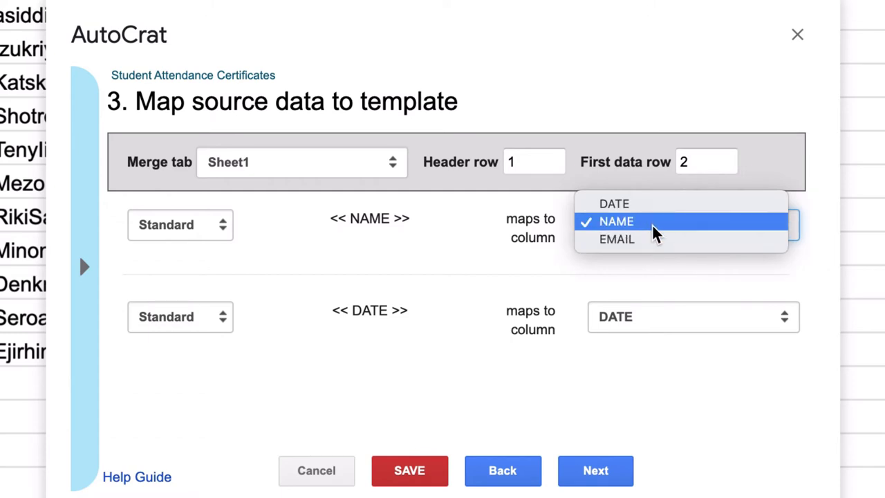
pyautogui.click(652, 224)
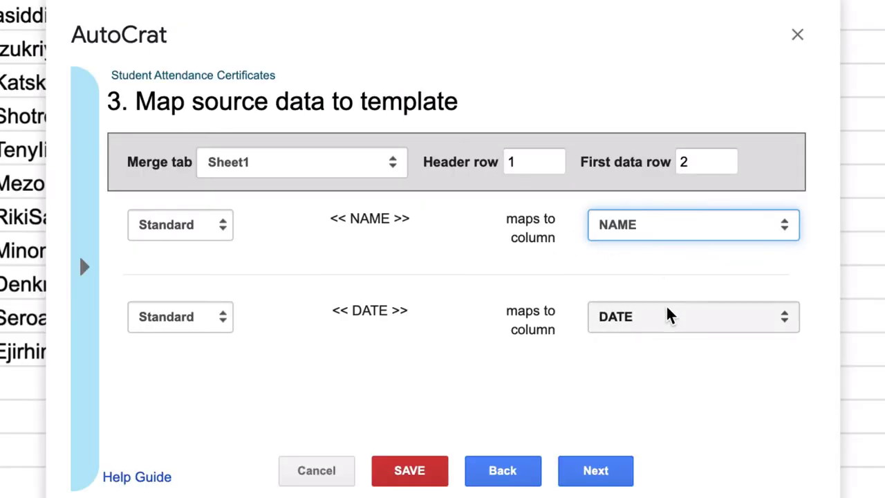
pyautogui.click(665, 308)
pyautogui.click(666, 313)
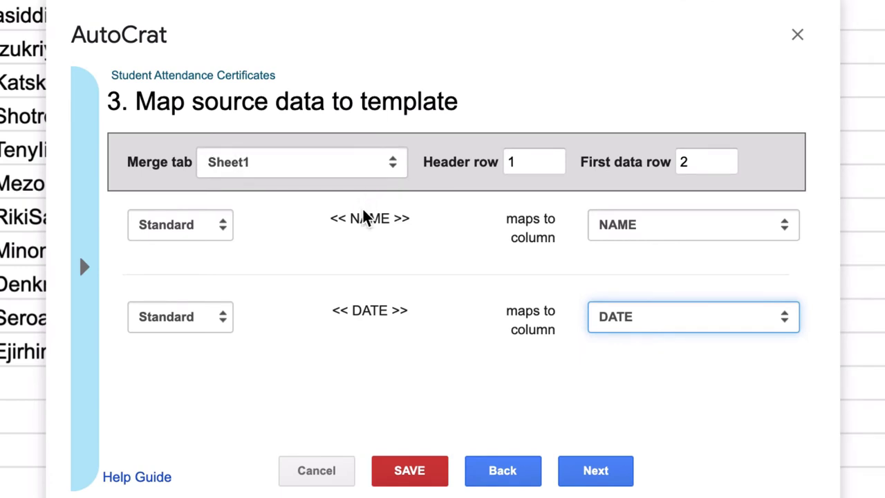
pyautogui.click(616, 474)
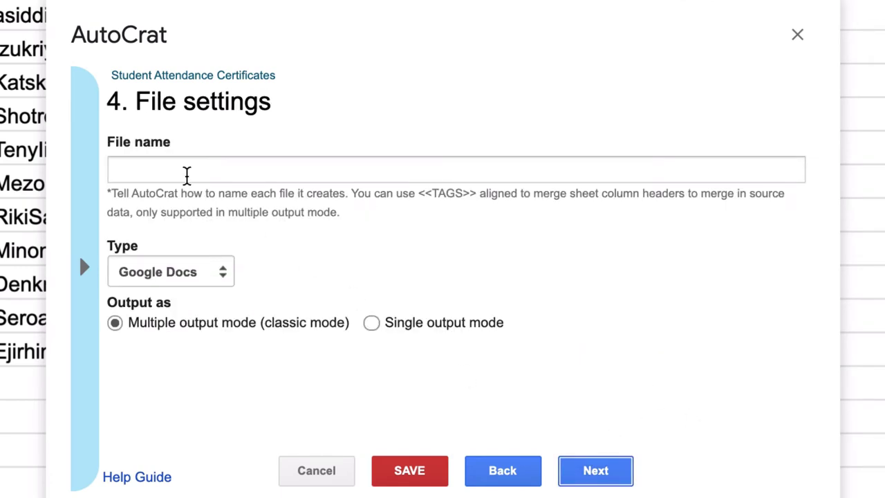
# - Name each merged file '<<NAME>> Attendance Certificate' and set the output type to PDF
pyautogui.click(178, 168)
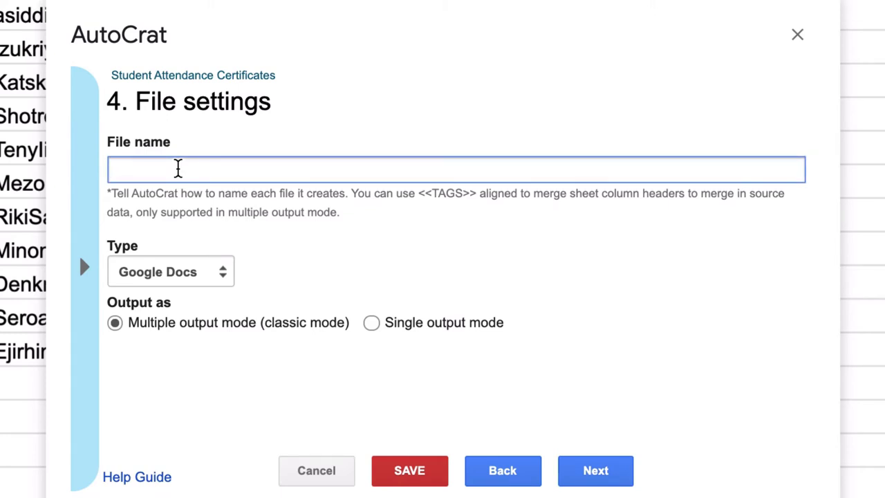
pyautogui.write('<<NAME>>')
pyautogui.write('Attendance Ce')
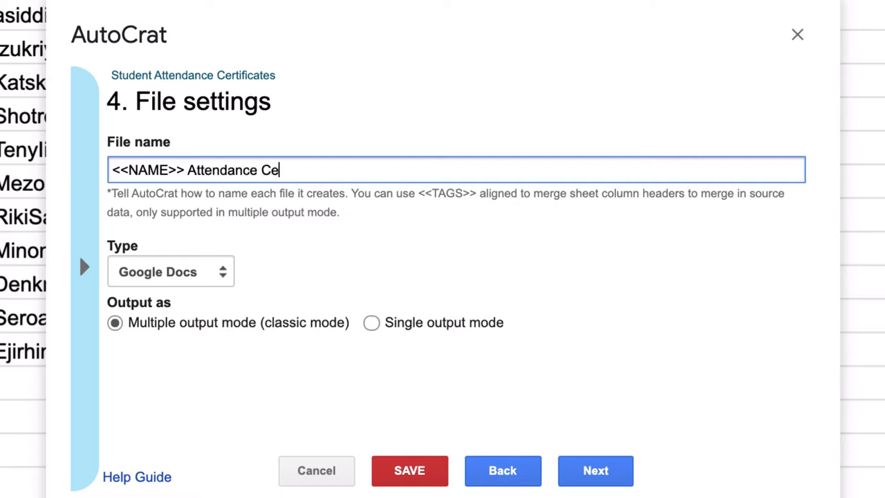
pyautogui.write('rtificate')
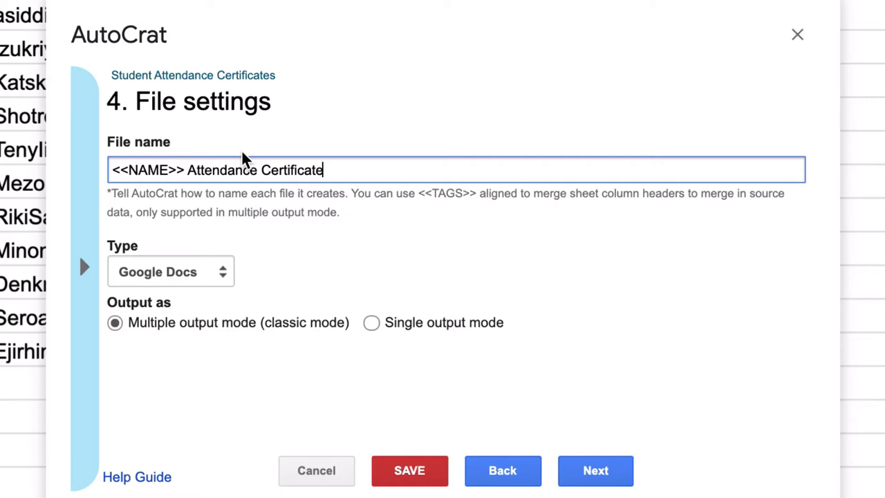
pyautogui.click(192, 271)
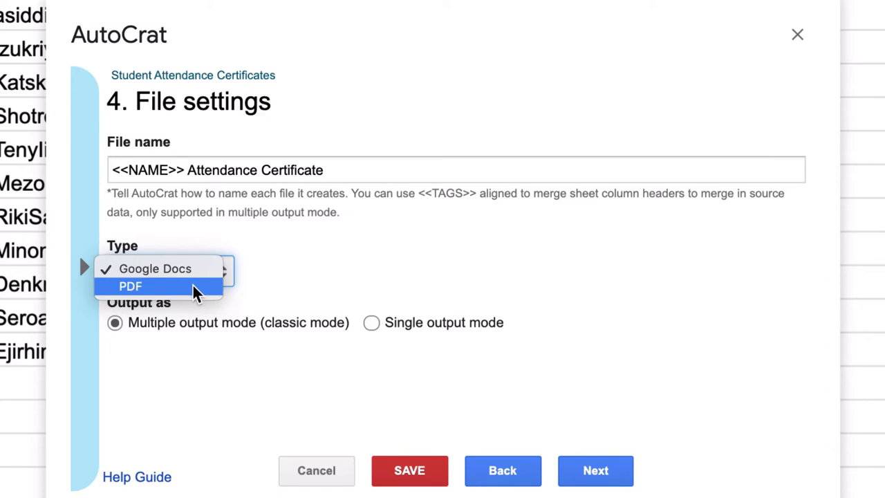
pyautogui.click(193, 286)
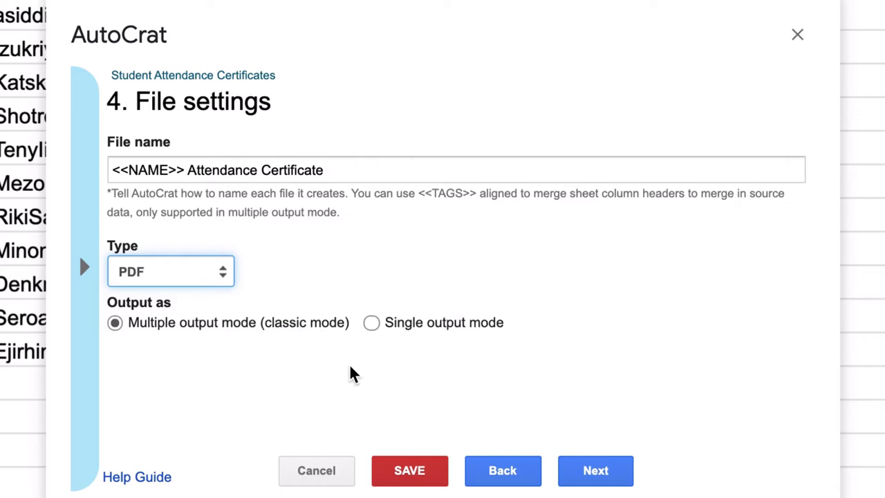
# - Set Student Attendance Certificates as the sole destination folder, deleting the duplicate entry
pyautogui.click(591, 470)
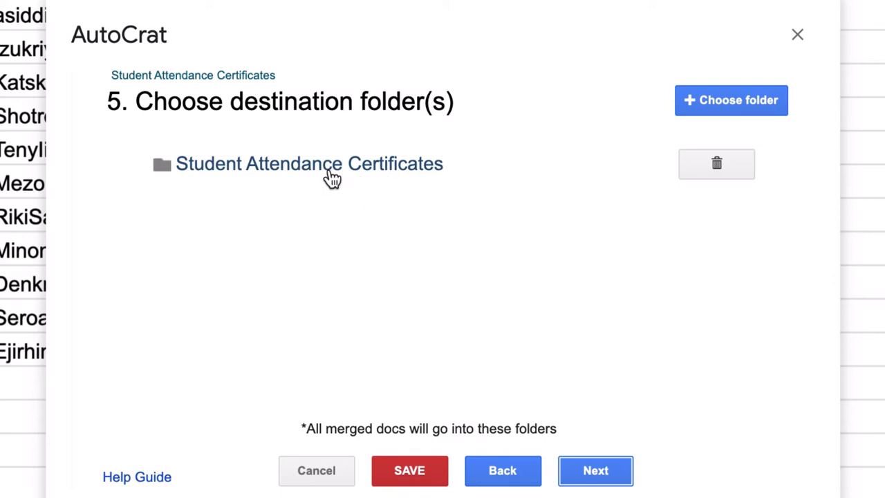
pyautogui.click(706, 97)
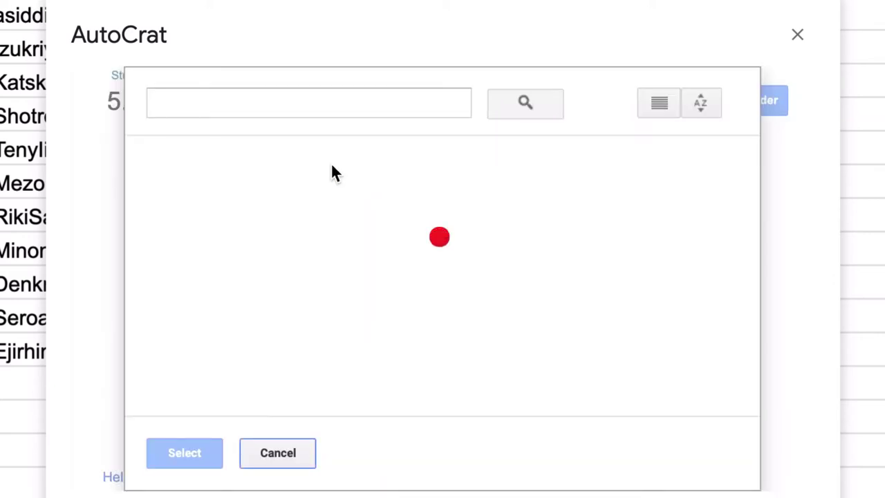
pyautogui.click(275, 223)
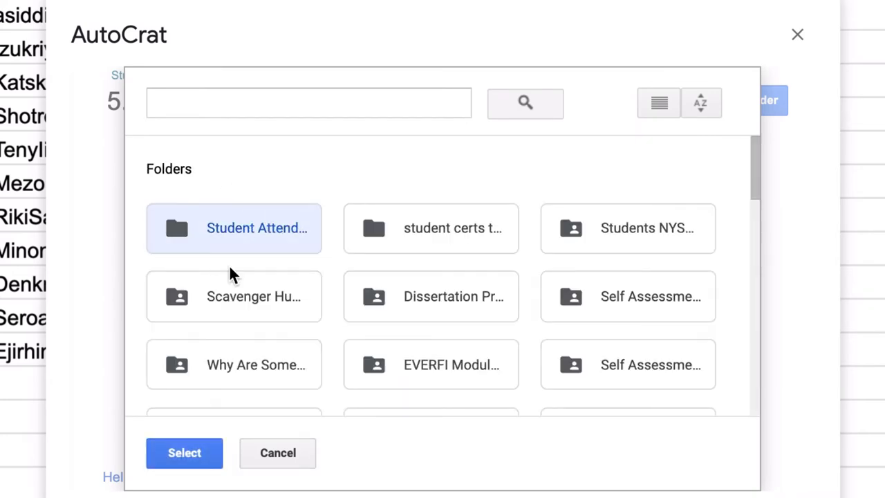
pyautogui.click(187, 455)
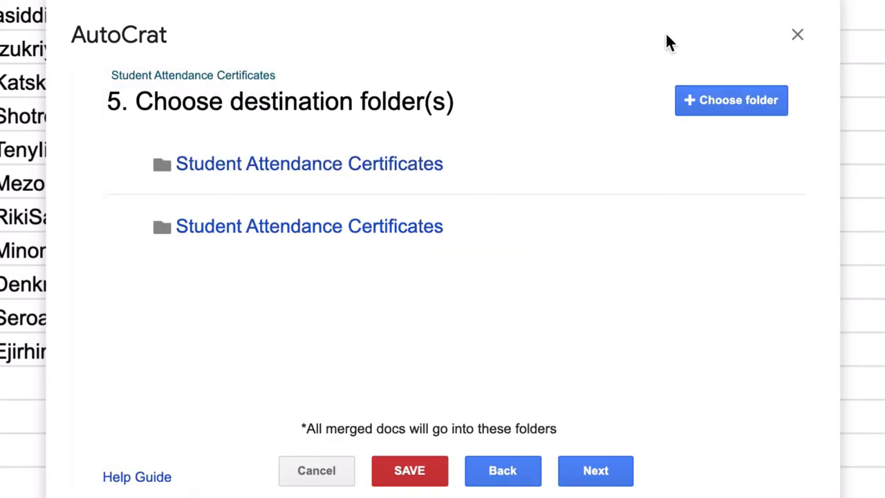
pyautogui.click(717, 163)
pyautogui.click(773, 248)
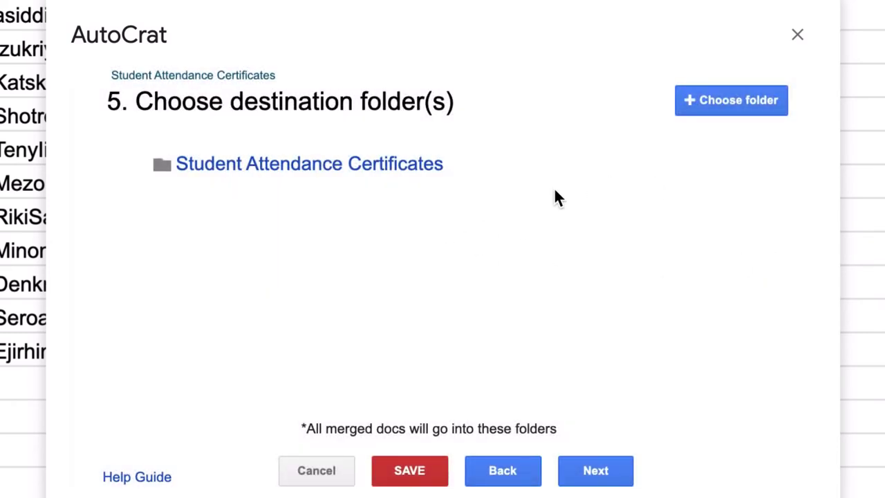
# - Skip the dynamic folder reference and merge condition steps to reach sharing and emails
pyautogui.click(623, 480)
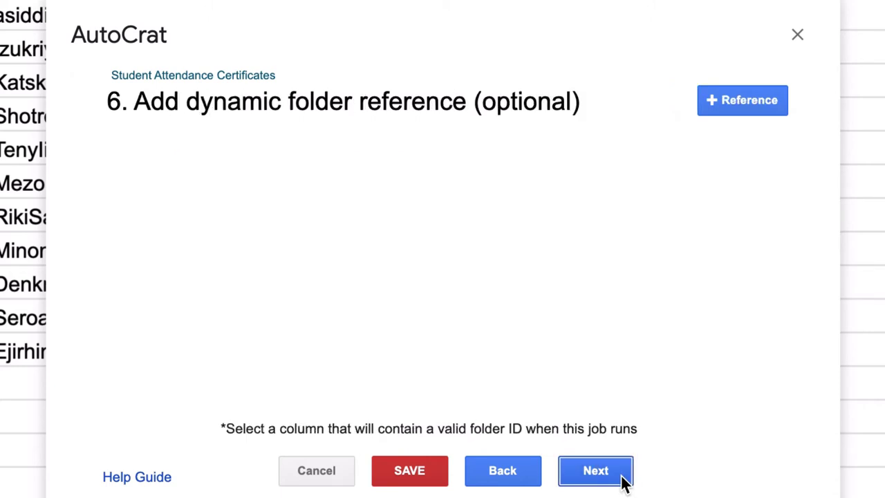
pyautogui.click(623, 480)
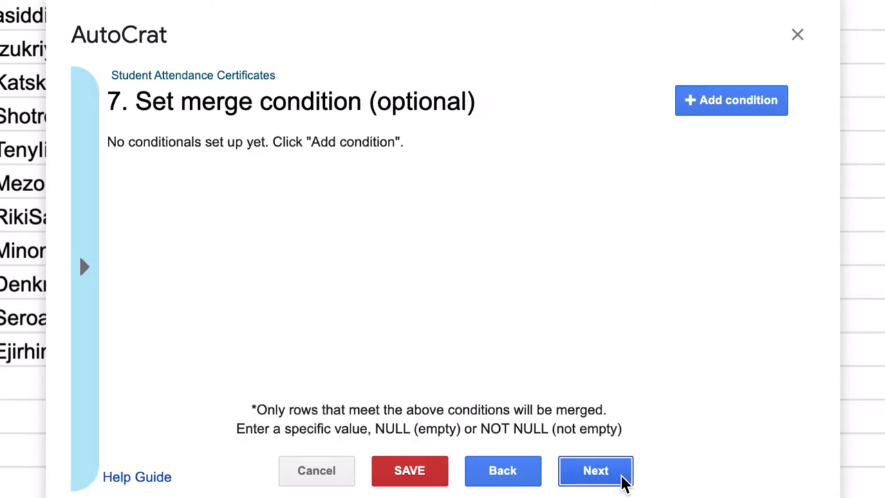
pyautogui.click(623, 480)
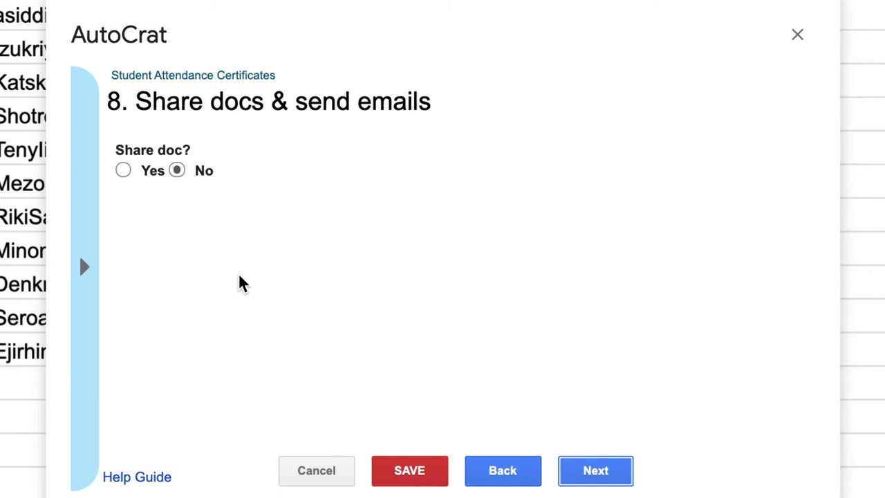
# - Share each merged PDF with re-sharing set to No, and go to the email To field
pyautogui.click(122, 171)
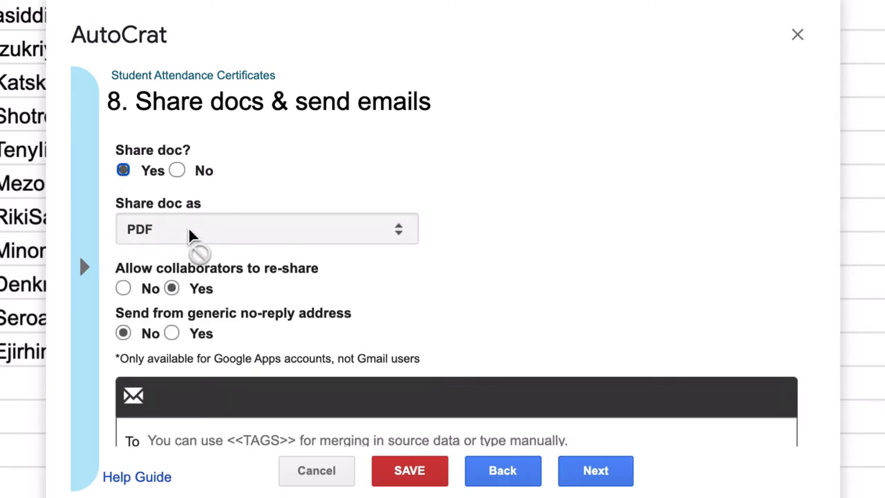
pyautogui.scroll(-2, 189, 233)
pyautogui.click(136, 197)
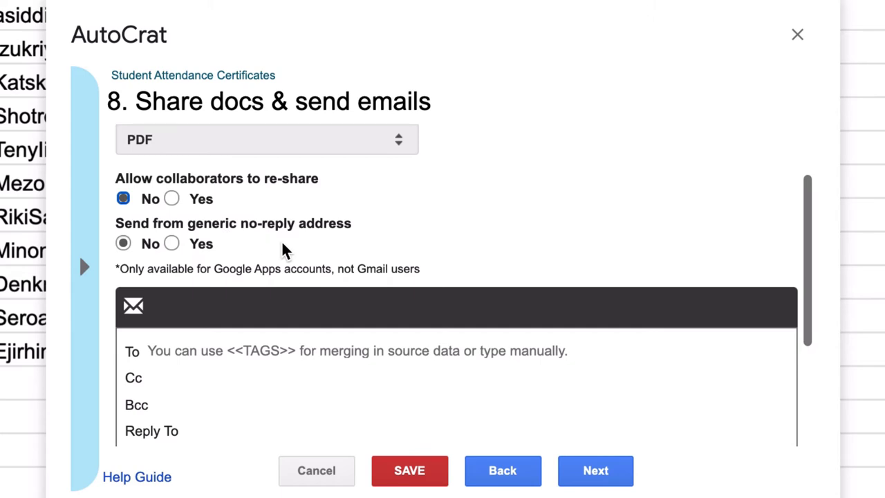
pyautogui.scroll(-1, 284, 248)
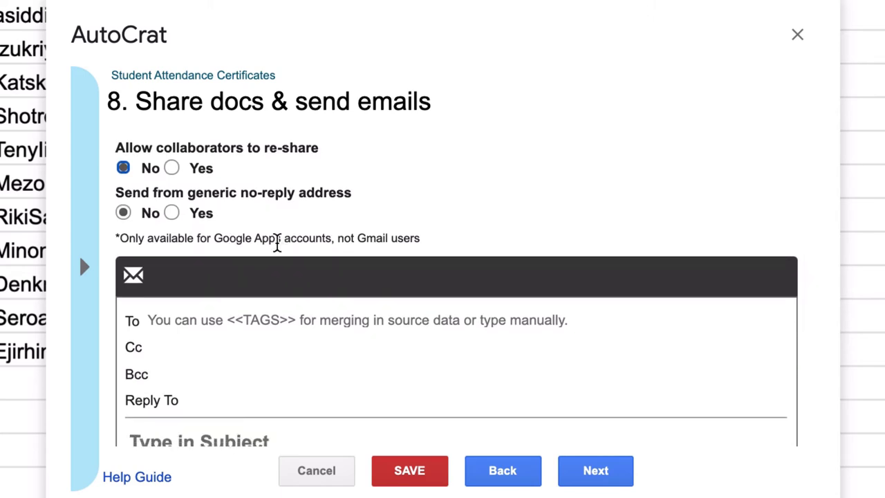
pyautogui.scroll(-2, 278, 246)
pyautogui.click(222, 257)
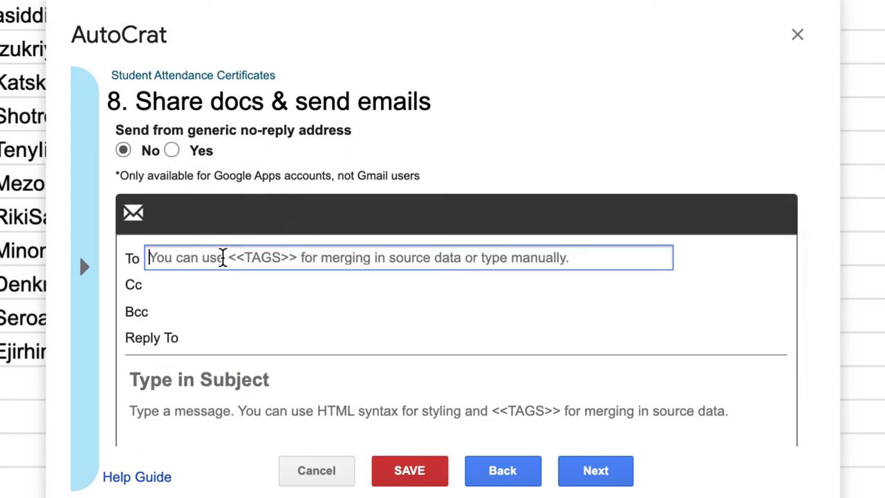
pyautogui.scroll(1, 206, 218)
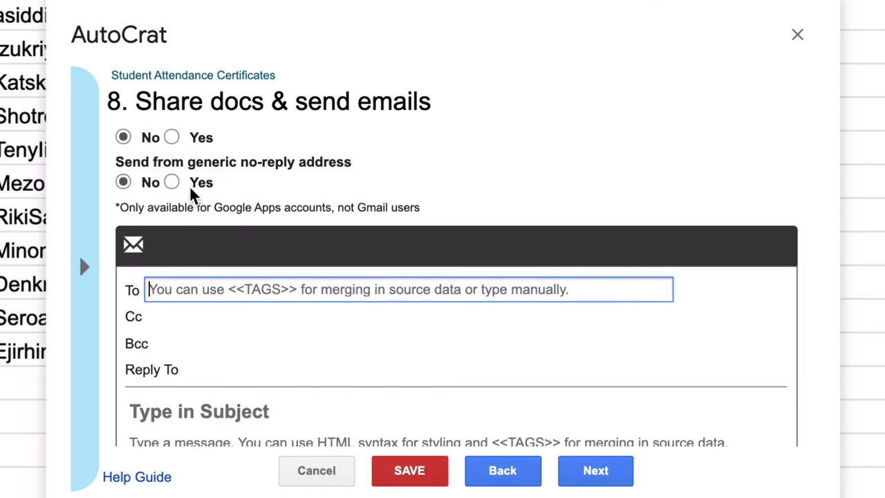
pyautogui.scroll(-2, 302, 263)
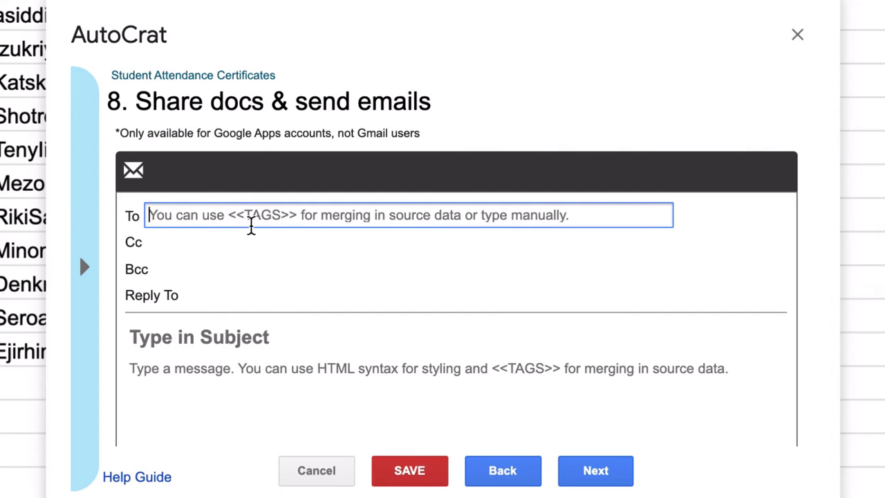
# - Address the email to <<EMAIL>> with the subject '<<NAME>> Attendance Certificate'
pyautogui.write('<<')
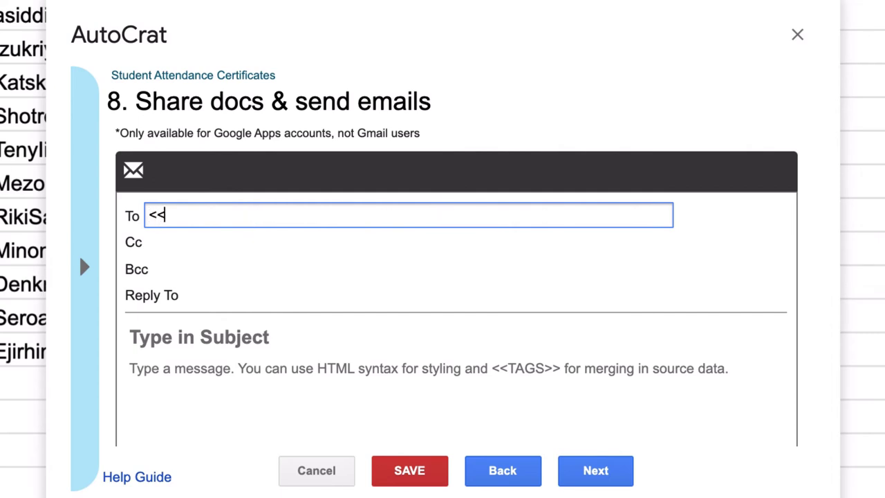
pyautogui.write('EMAIL>>')
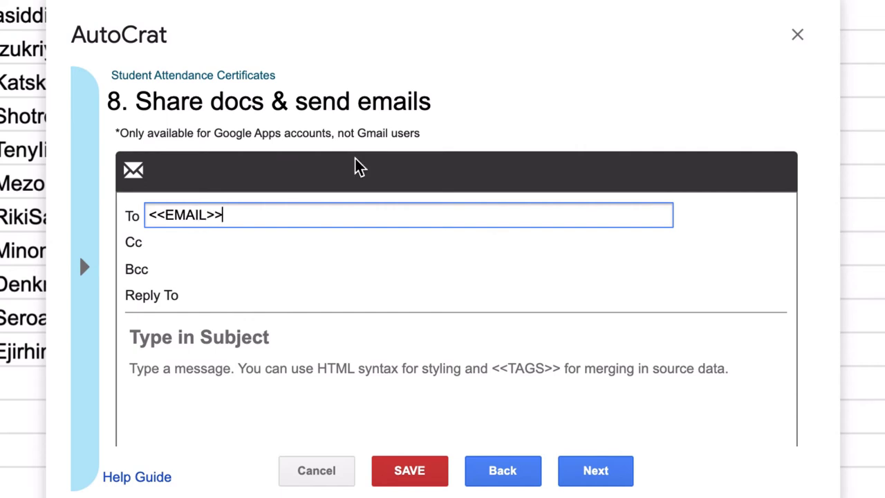
pyautogui.click(493, 124)
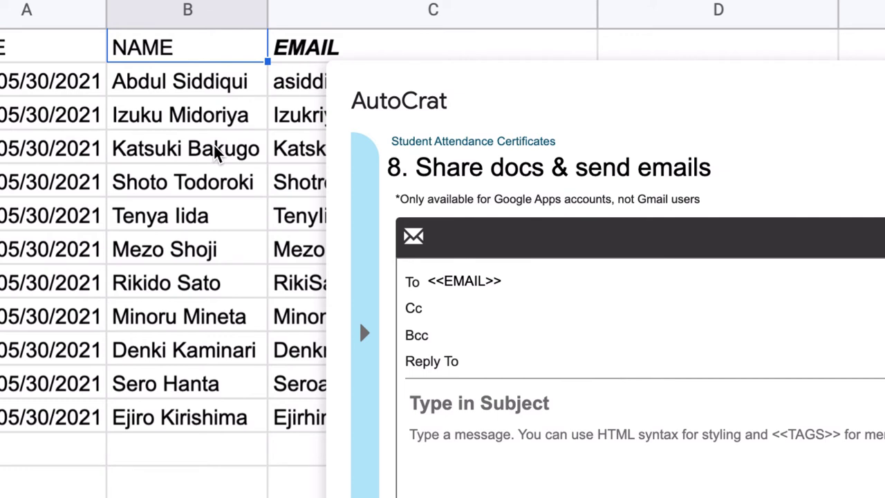
pyautogui.moveTo(311, 114)
pyautogui.scroll(-1, 541, 340)
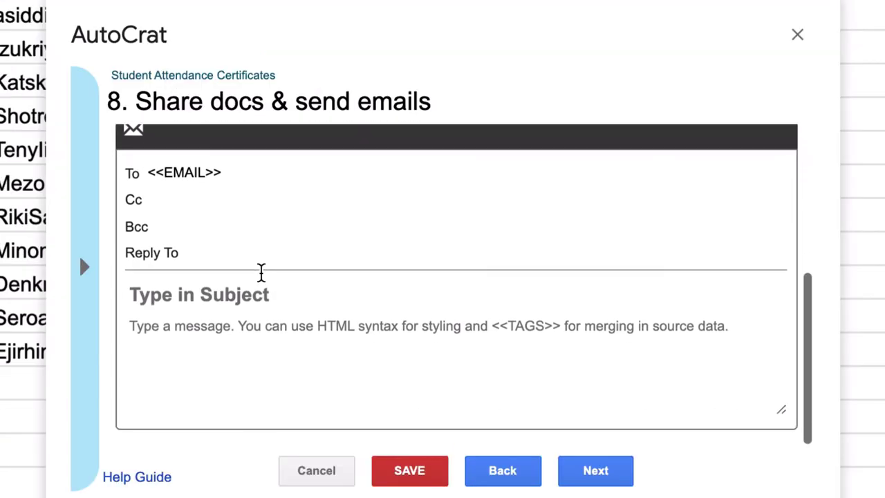
pyautogui.click(239, 291)
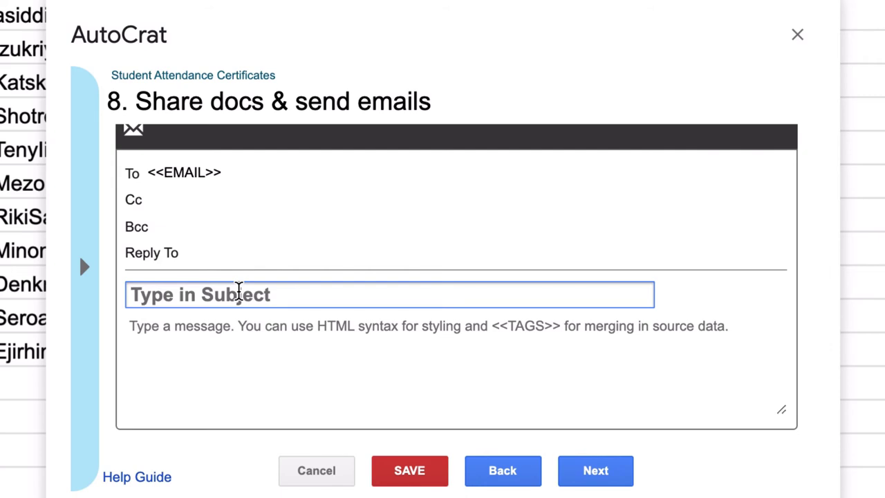
pyautogui.write('<<NAME')
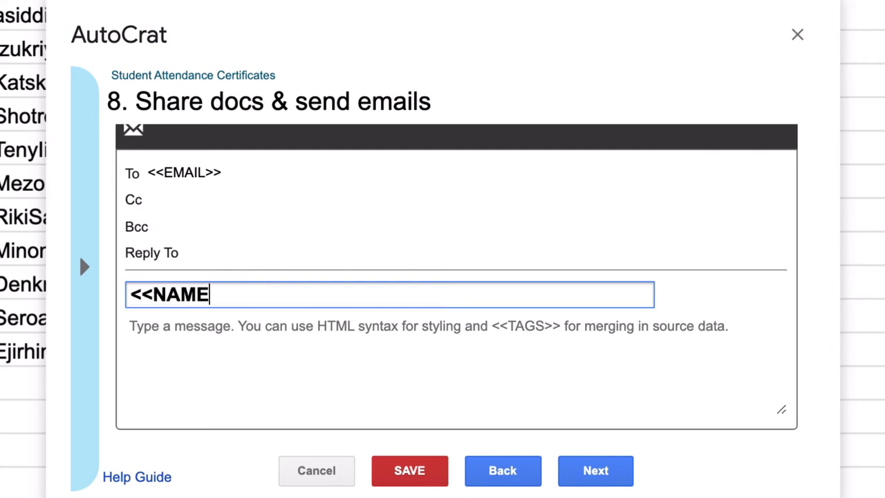
pyautogui.write('>> Attendance Ce')
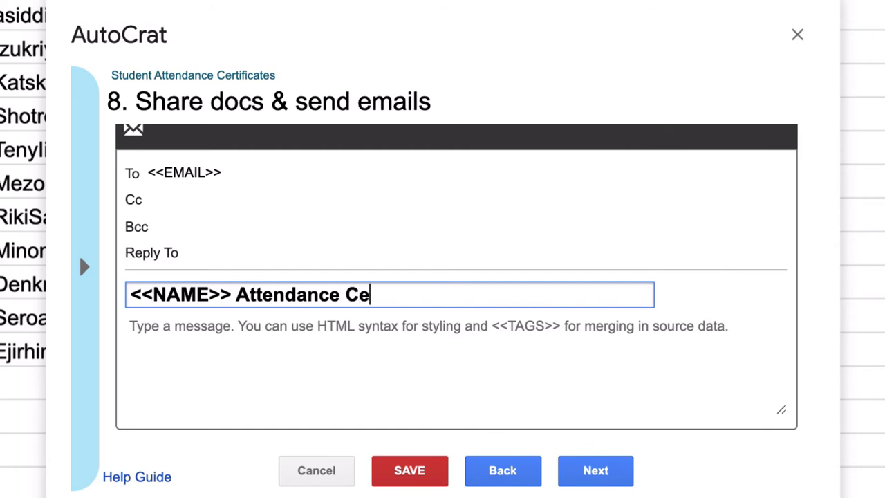
pyautogui.write('rtificate')
# - Write the body 'Dear <<NAME>>,' / 'Please find attached your attendance certificate.' / 'Thank you.' on separate lines
pyautogui.click(204, 343)
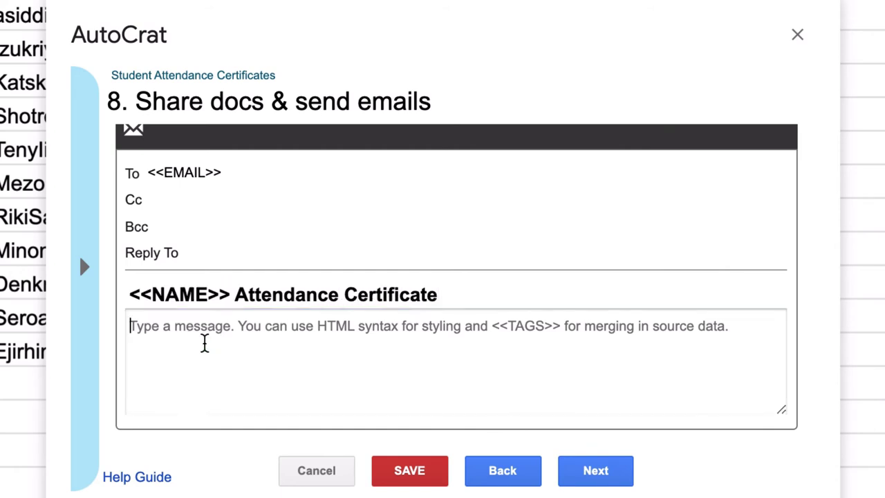
pyautogui.write('Dearr')
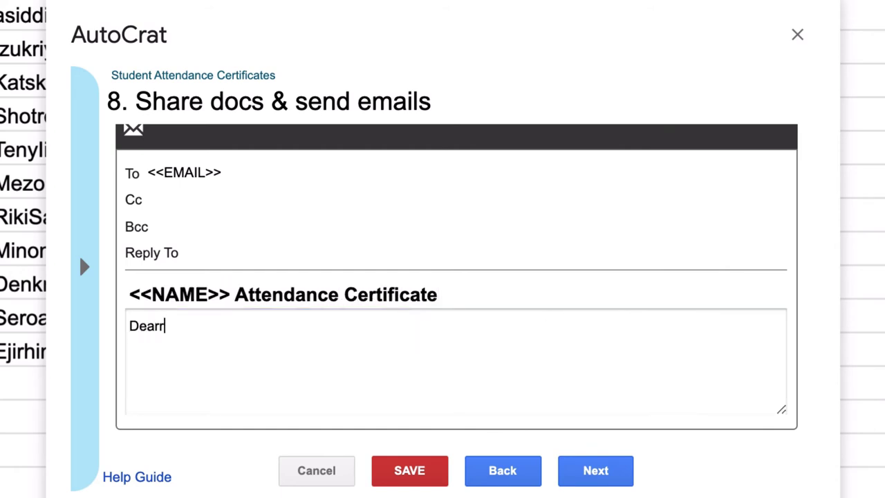
pyautogui.press('BackSpace')
pyautogui.write(' <<NAME>>,')
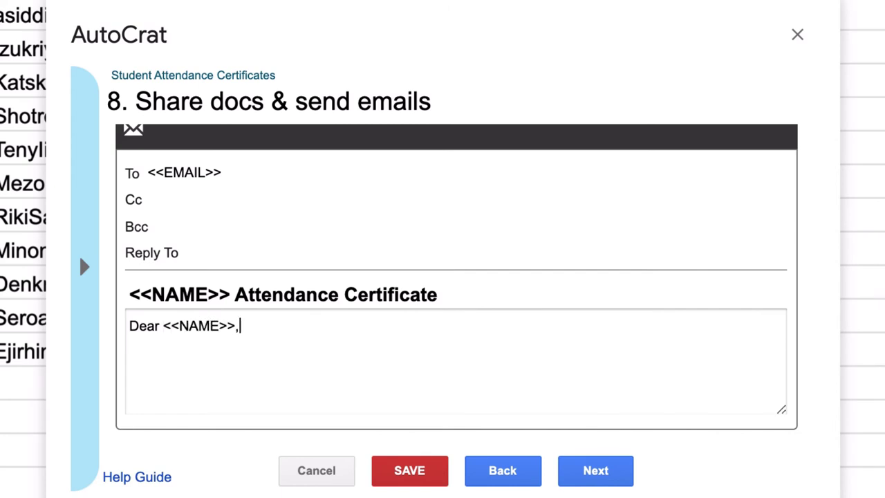
pyautogui.press('Return')
pyautogui.press('Return')
pyautogui.write('Please find a')
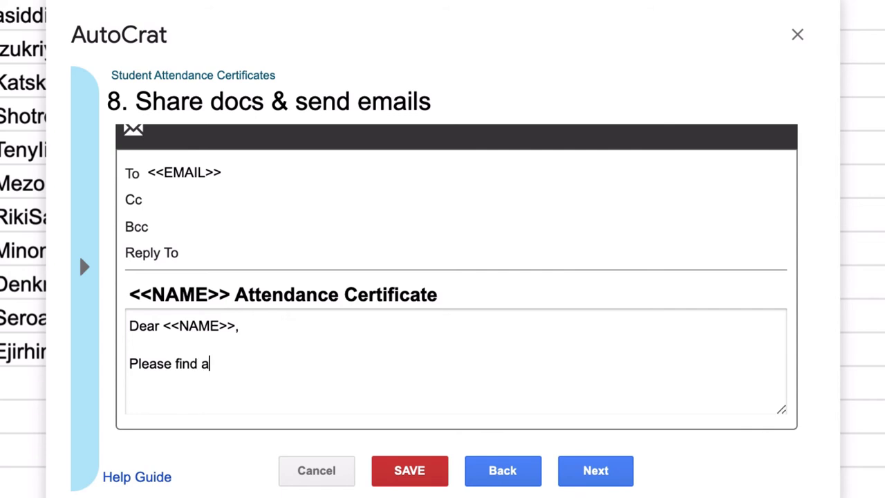
pyautogui.write('ttached your at')
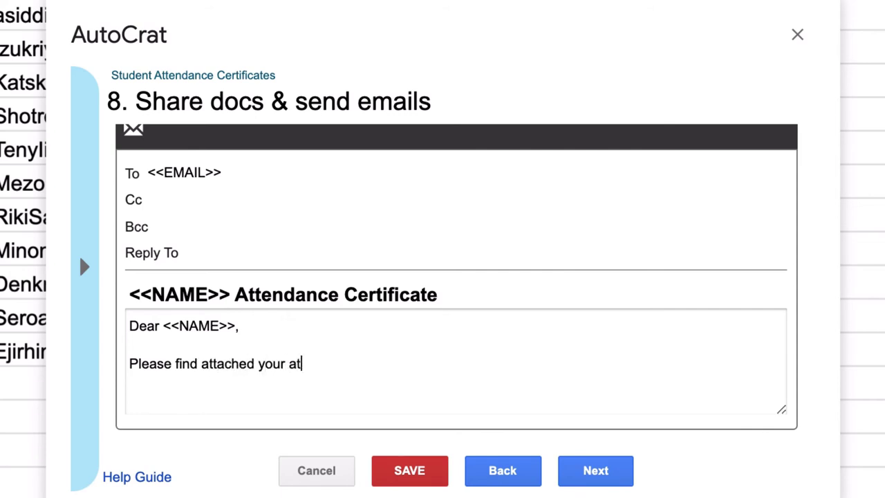
pyautogui.write('tendance certif')
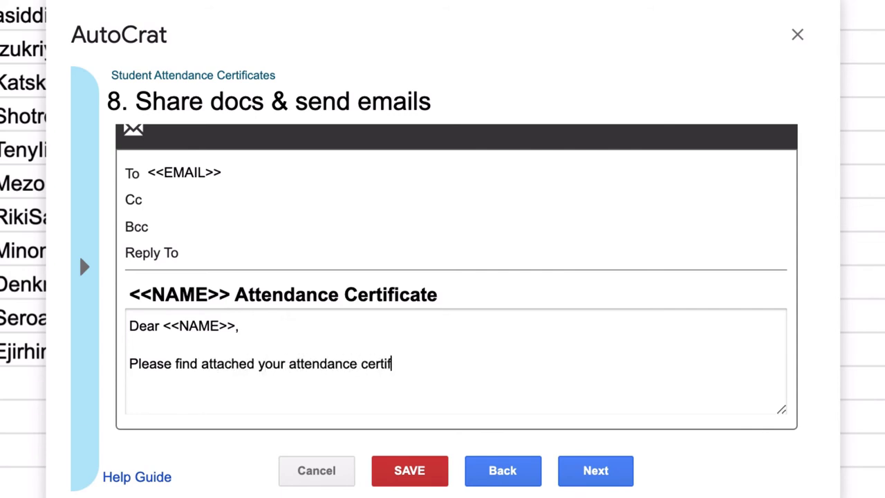
pyautogui.write('icate.')
pyautogui.press('Return')
pyautogui.press('Return')
pyautogui.write('Thankyo')
pyautogui.press('BackSpace')
pyautogui.press('BackSpace')
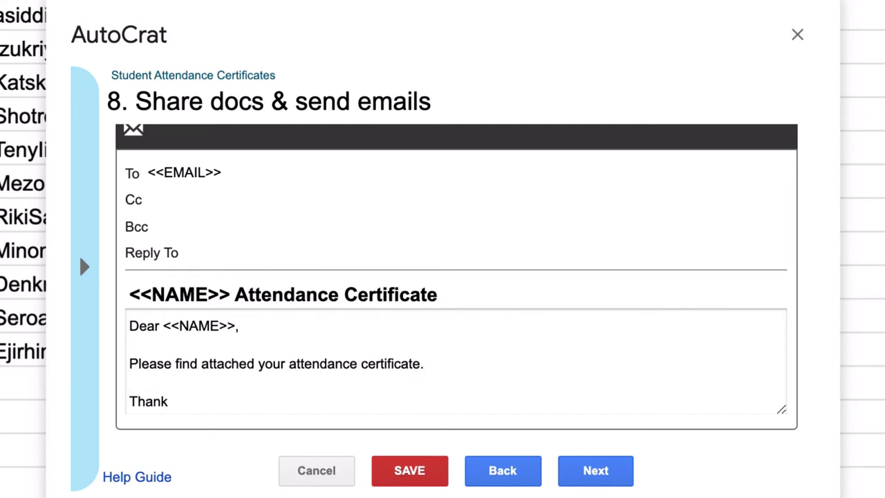
pyautogui.write('you.')
pyautogui.click(596, 471)
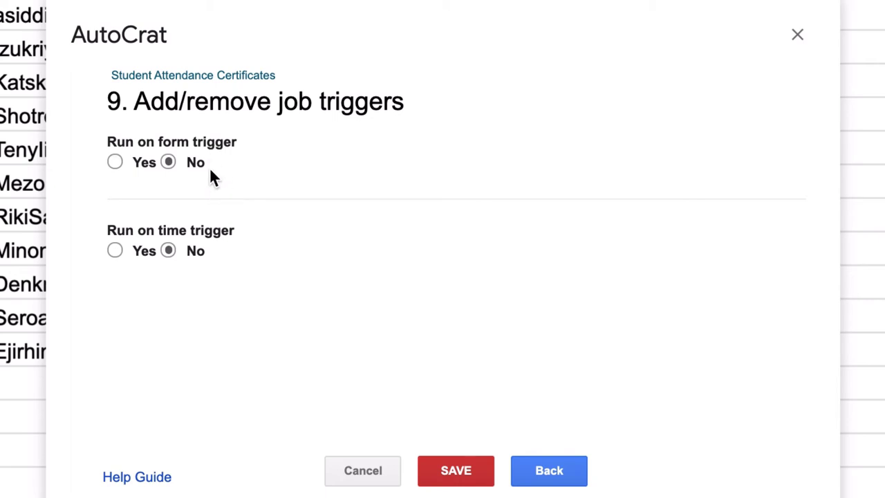
# - Save the Student Attendance Certificates job with no triggers and run it
pyautogui.click(475, 480)
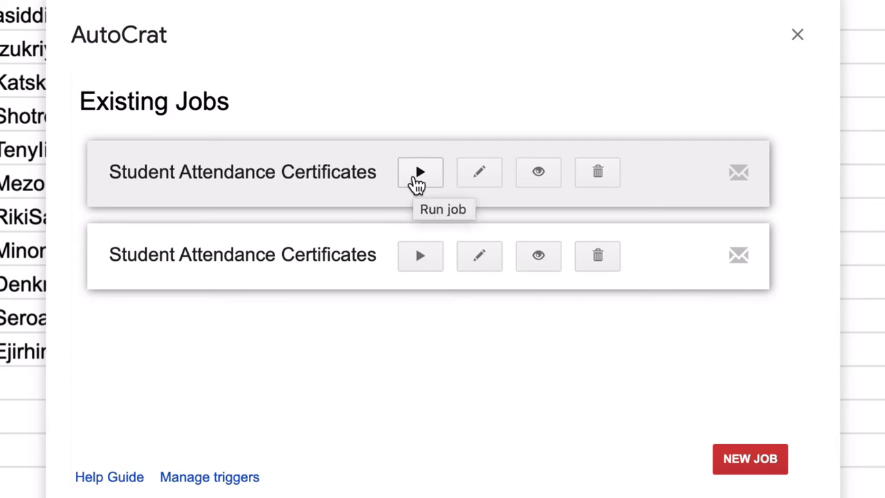
pyautogui.click(417, 182)
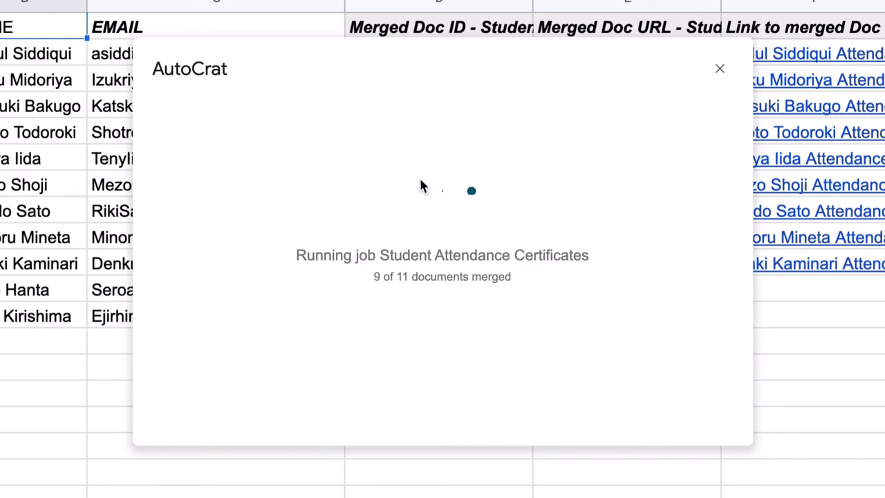
# - Close the merge window and open the first two students' certificates from their Merged Doc links
pyautogui.click(719, 72)
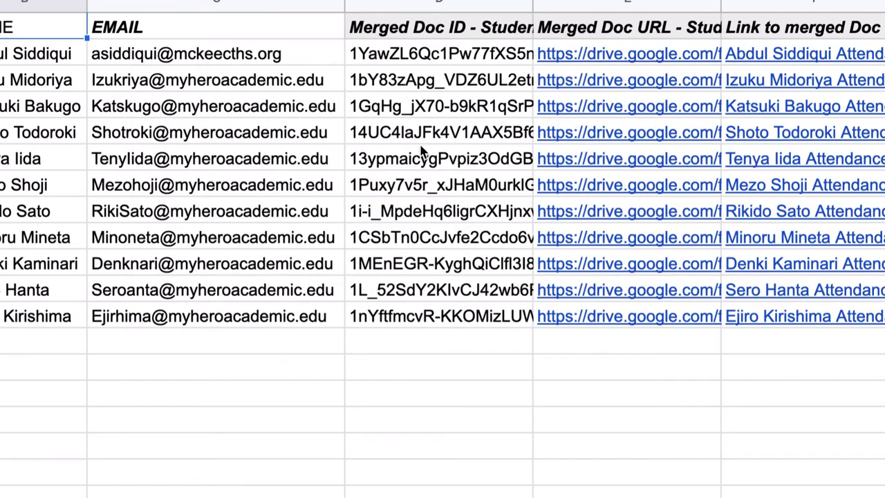
pyautogui.click(438, 27)
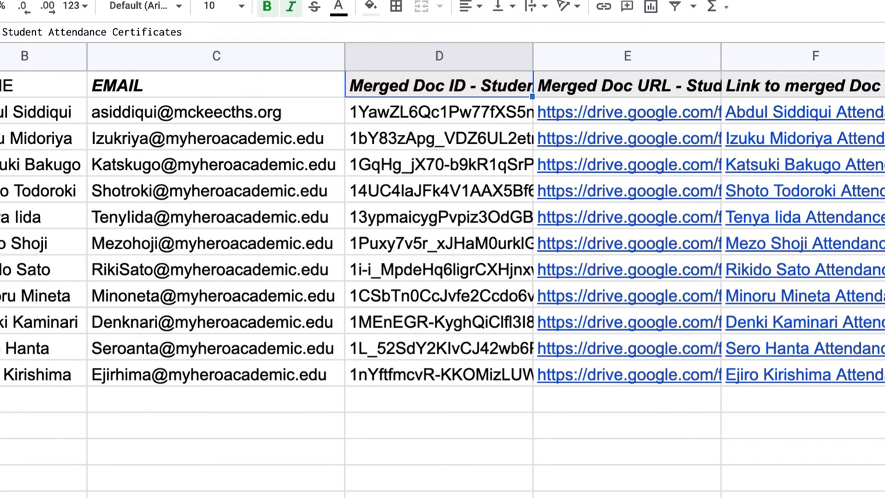
pyautogui.click(438, 112)
pyautogui.click(627, 112)
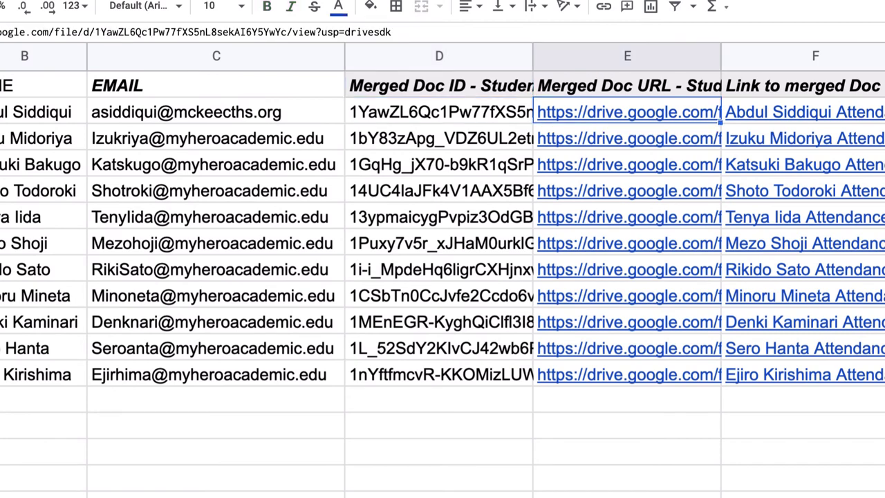
pyautogui.moveTo(668, 123)
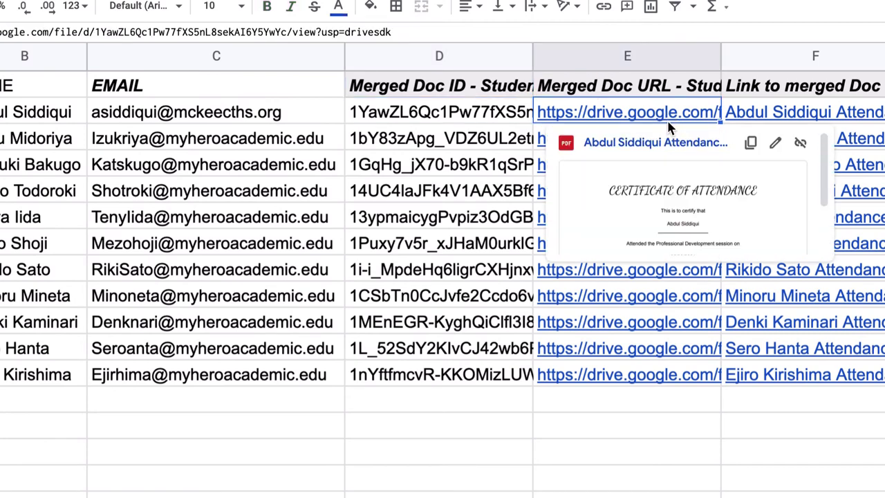
pyautogui.click(649, 202)
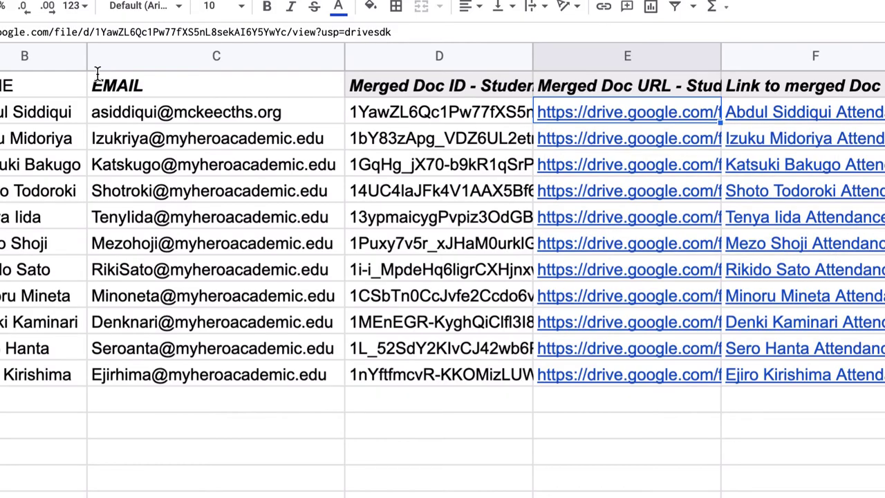
pyautogui.click(546, 138)
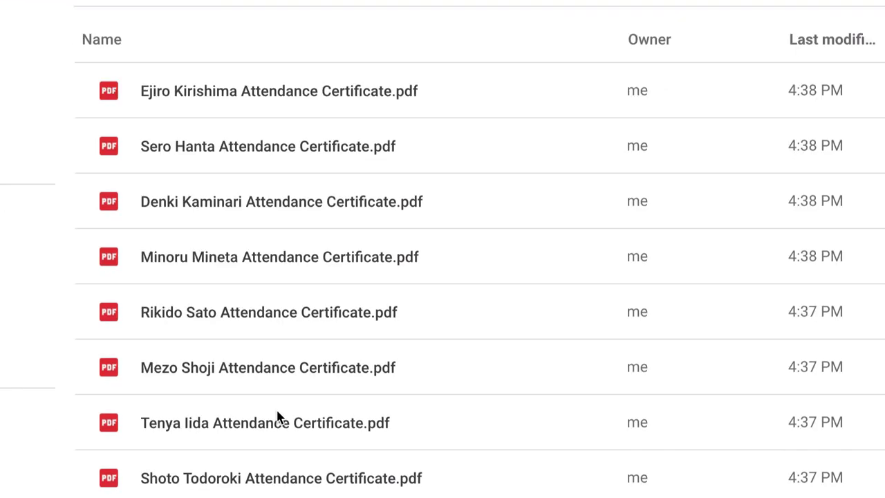
# - Preview the top certificate PDF in Drive, then open the first student's certificate from its sheet link
pyautogui.doubleClick(291, 97)
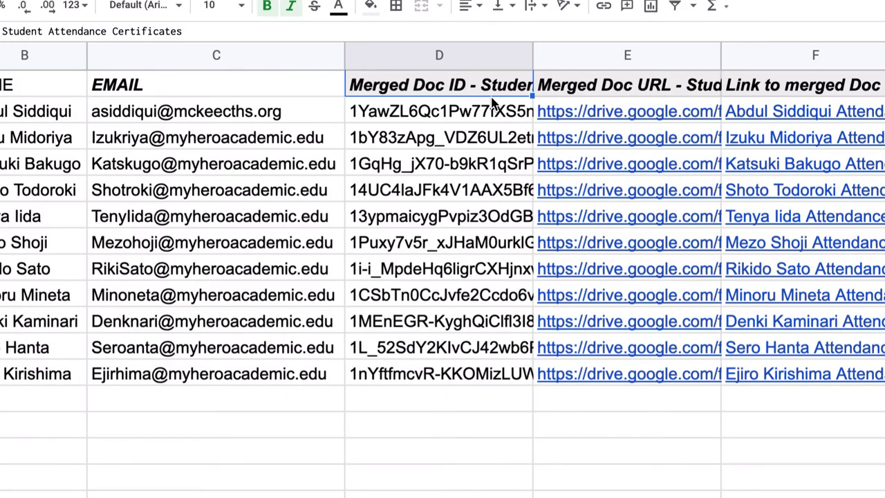
pyautogui.press('Down')
pyautogui.press('Right')
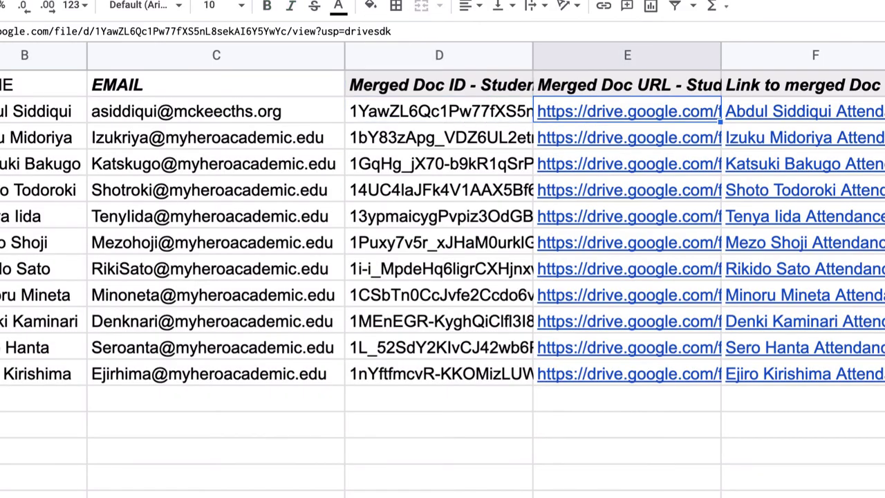
pyautogui.press('Right')
pyautogui.click(565, 114)
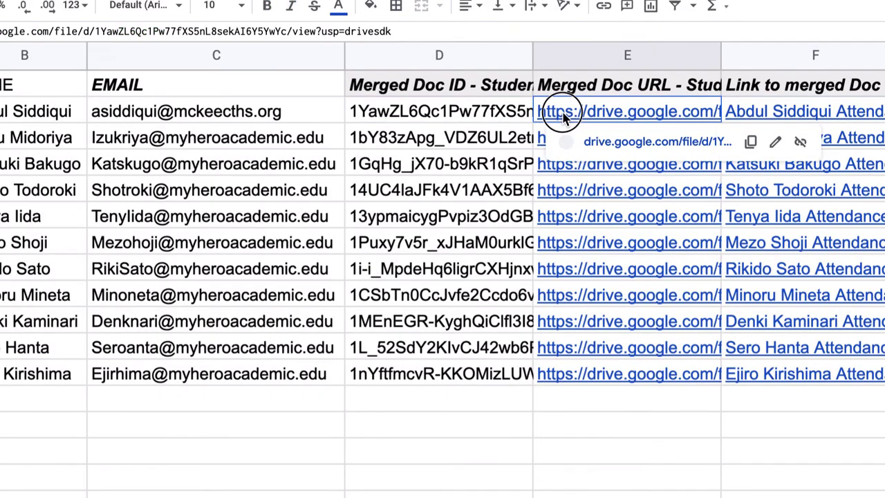
pyautogui.click(769, 120)
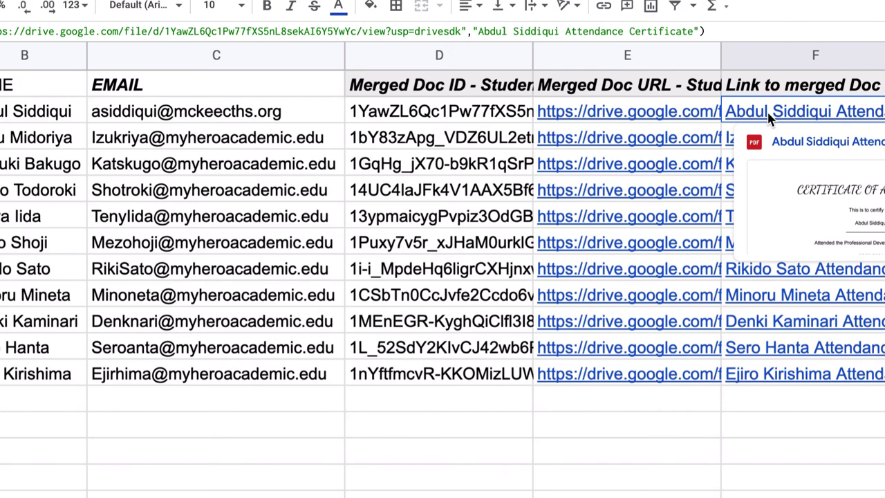
pyautogui.click(801, 141)
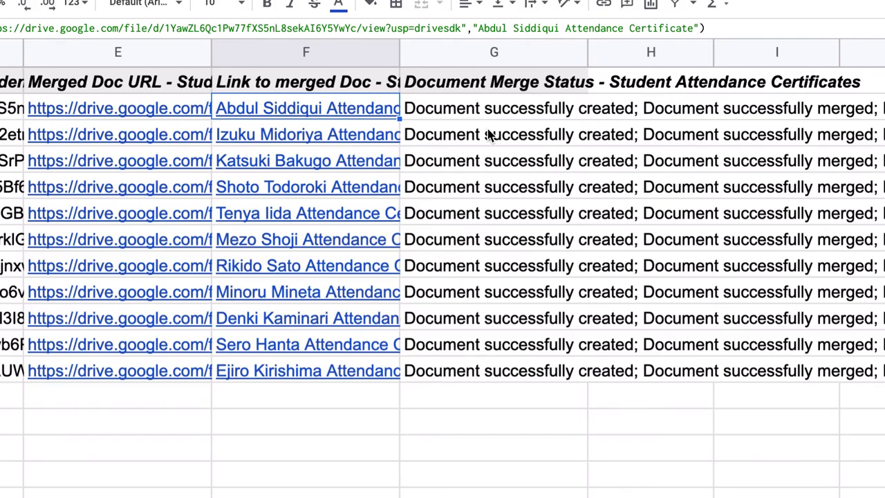
# - Check the first student's Document Merge Status shows created, converted to PDF and emailed
pyautogui.click(435, 116)
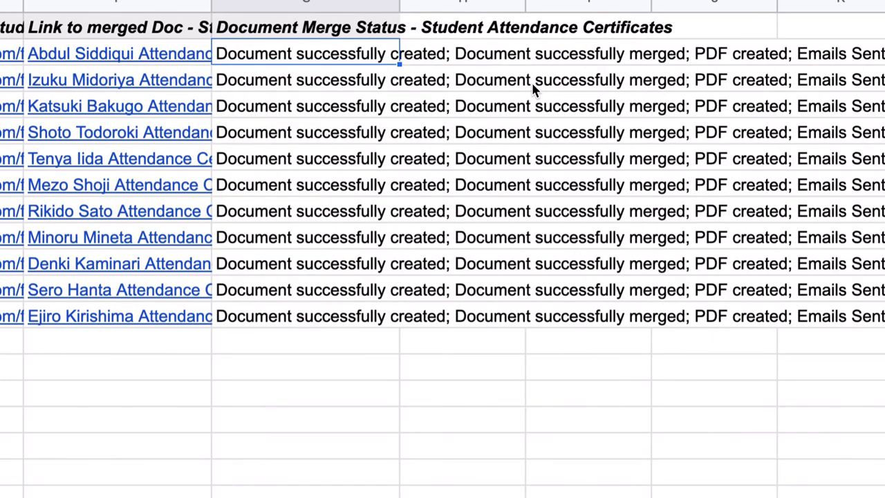
pyautogui.hscroll(4, 531, 83)
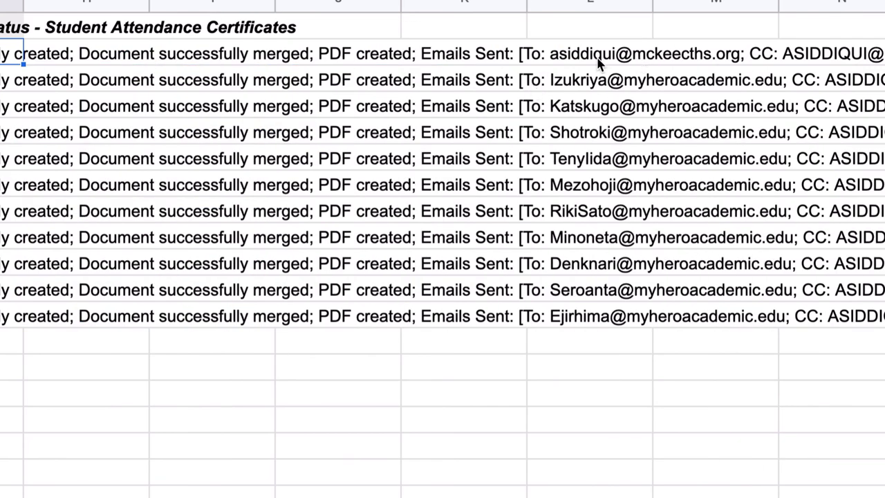
pyautogui.hscroll(-5, 598, 61)
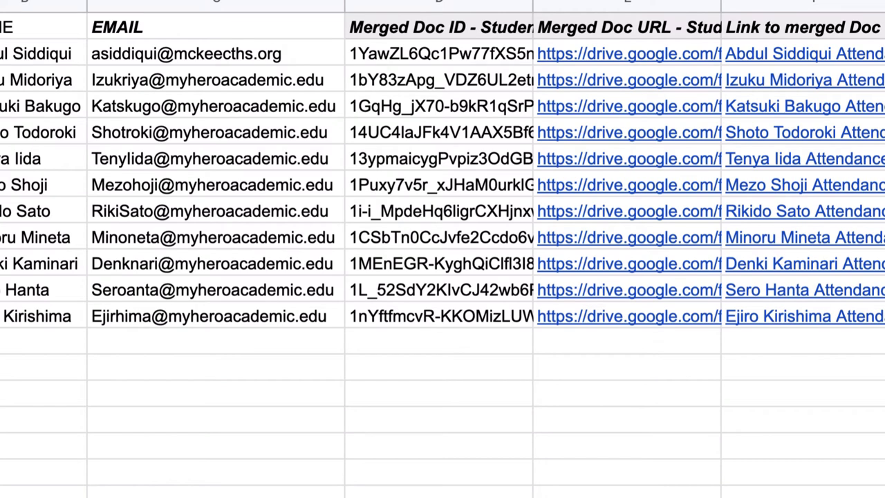
pyautogui.hotkey('ctrl', 't')
# - Go to Gmail, open the first student's ATTENDANCE CERTIFICATE email and preview its PDF attachment
pyautogui.write('gmail')
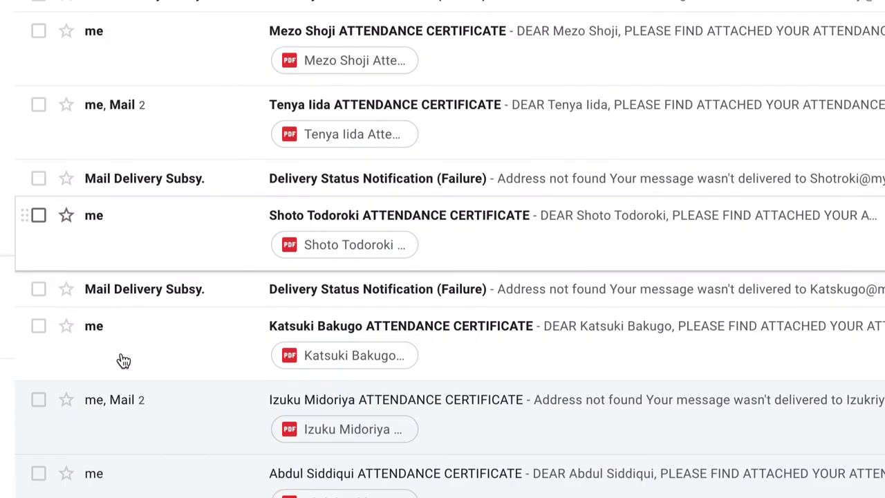
pyautogui.click(158, 336)
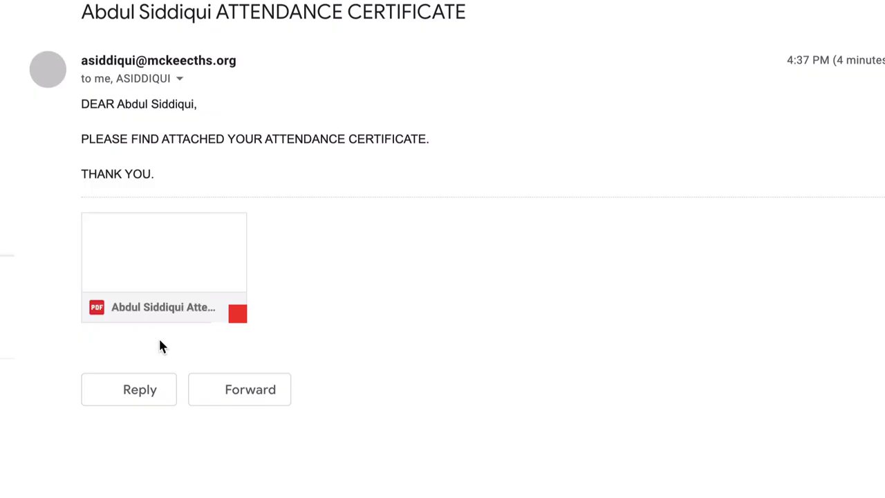
pyautogui.click(159, 241)
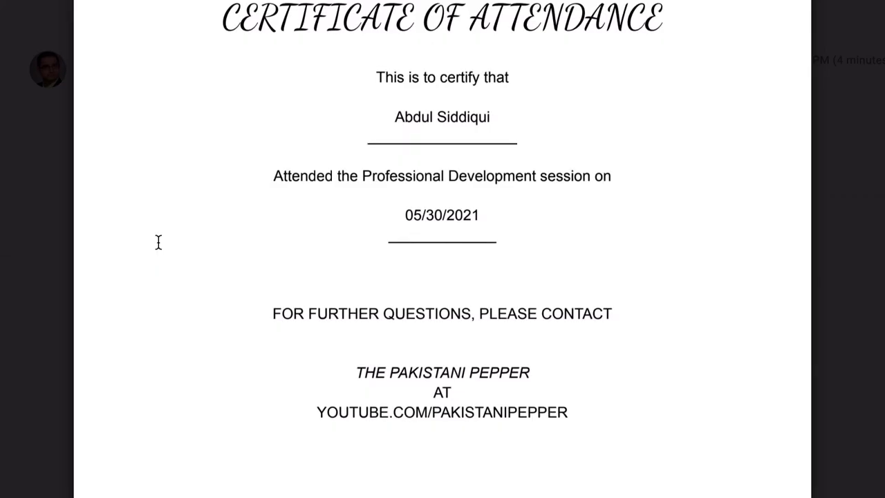